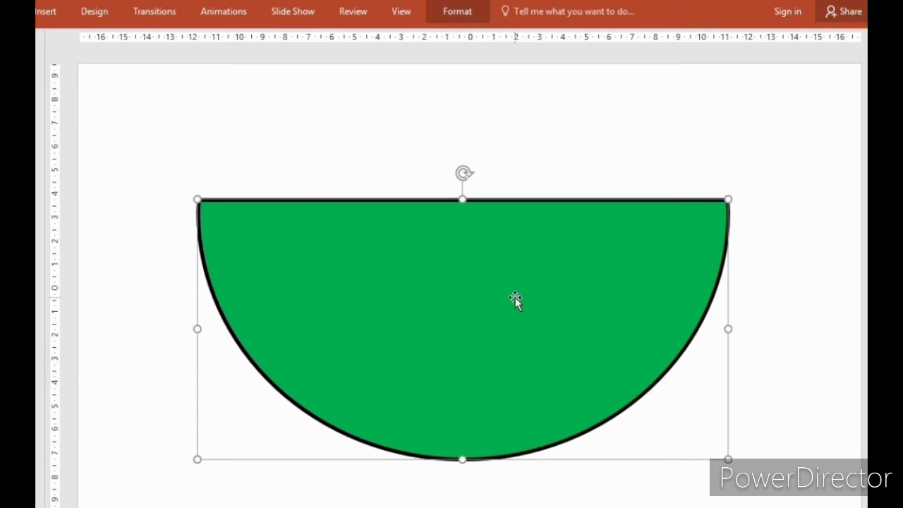
Duplicate the green half-circle, widen the copy to about 23.35 cm, and center it slightly higher over the original
drag(504, 300, 473, 292)
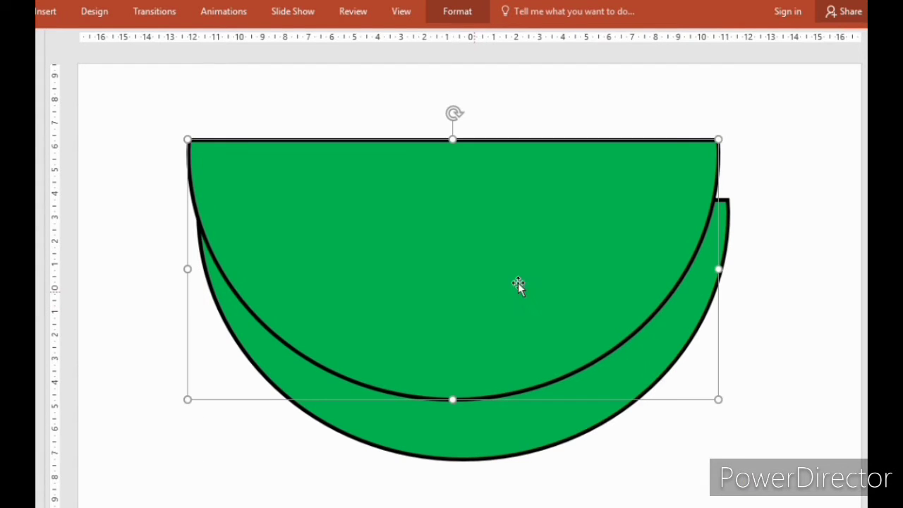
drag(719, 268, 729, 271)
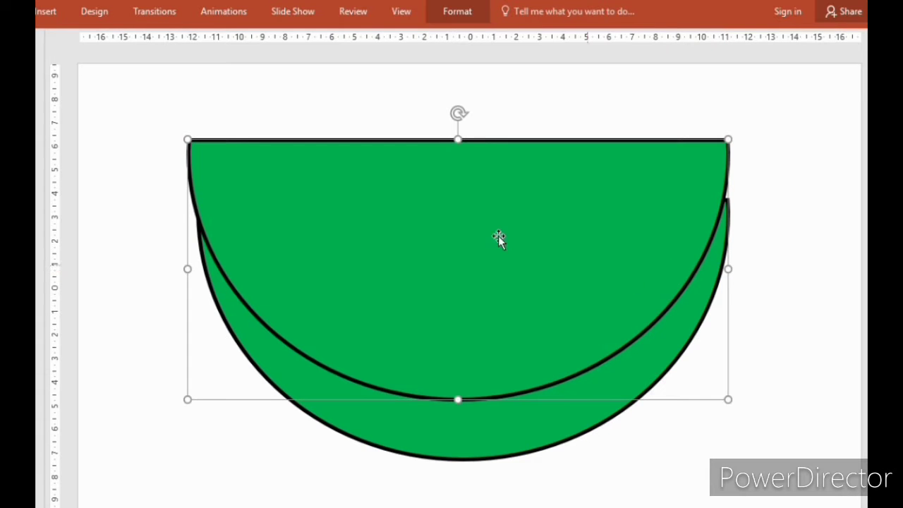
drag(474, 236, 472, 251)
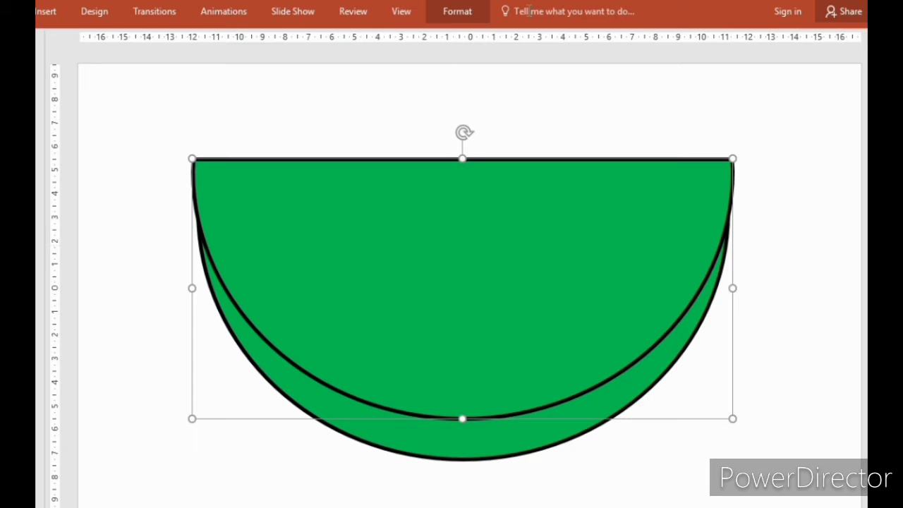
Fill the upper half-circle with standard red, leaving the lower one as the green rind
click(465, 14)
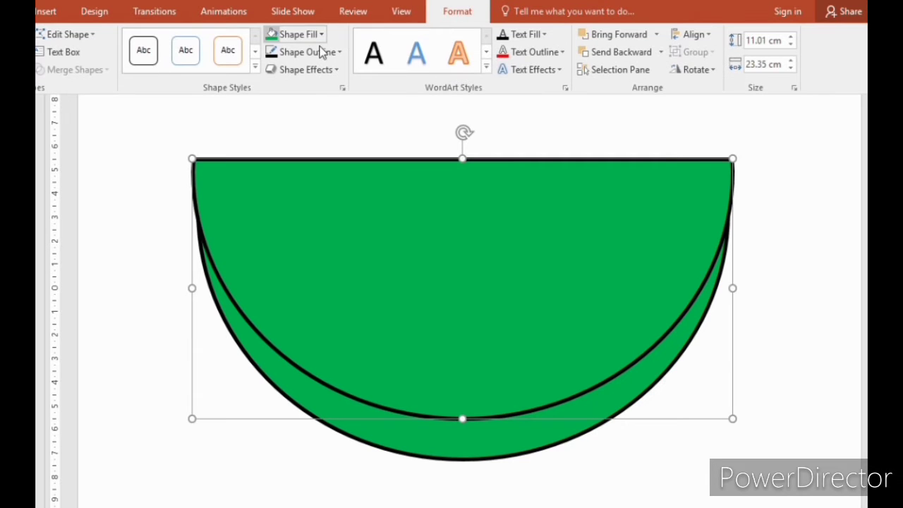
click(314, 36)
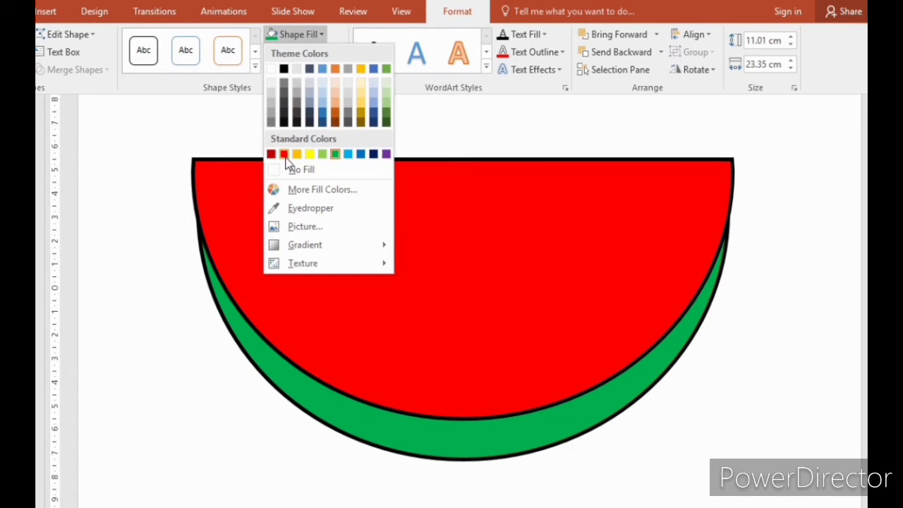
click(283, 154)
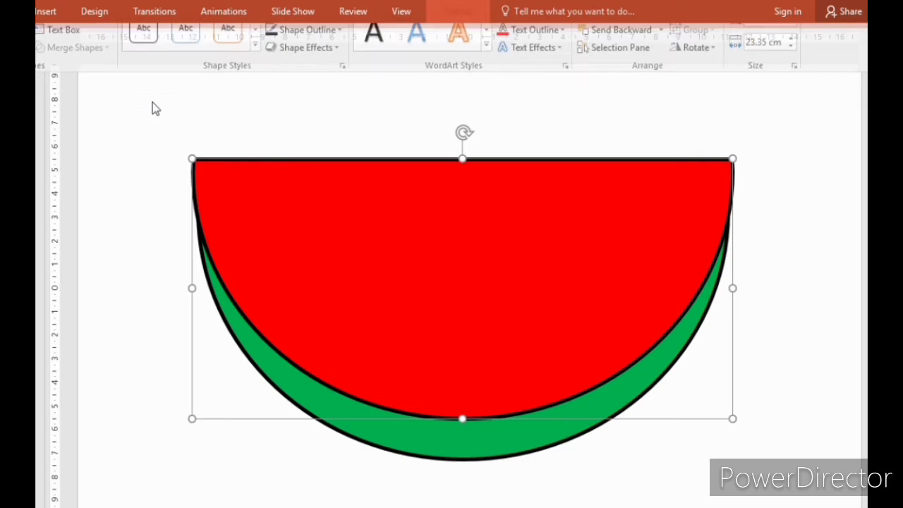
click(757, 333)
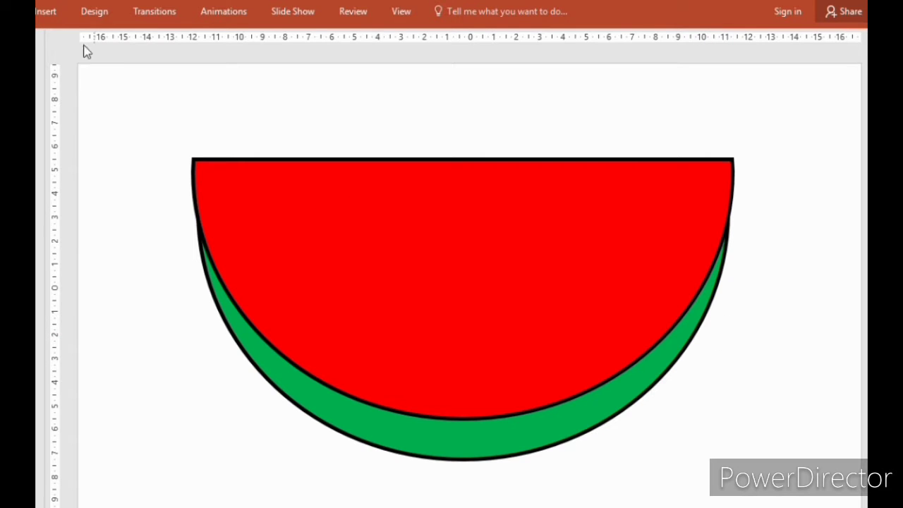
Draw an oval about 4.3 cm high and 4.1 cm wide on the left part of the red flesh and fill it black
click(44, 11)
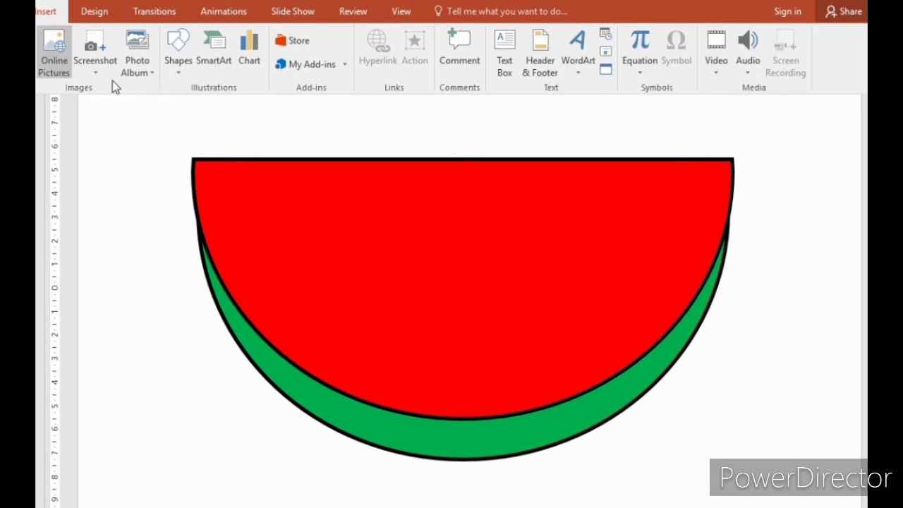
click(189, 68)
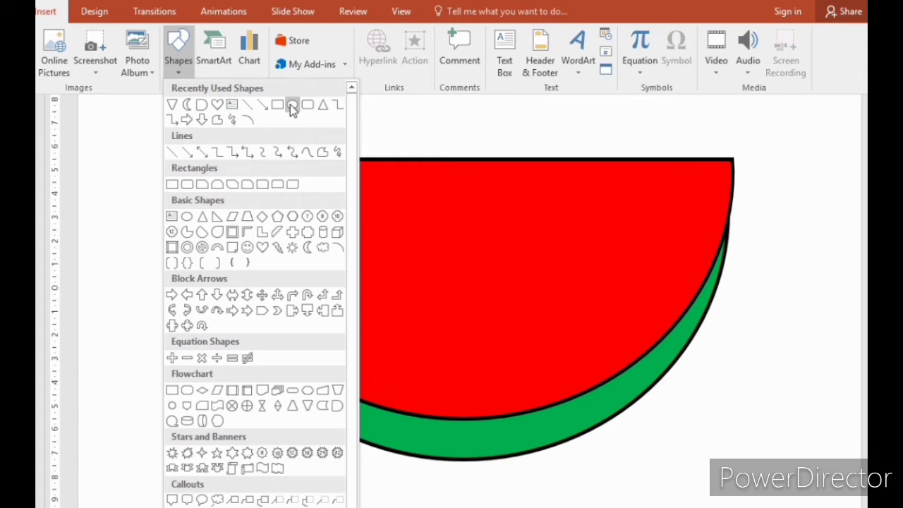
click(292, 106)
drag(290, 201, 385, 302)
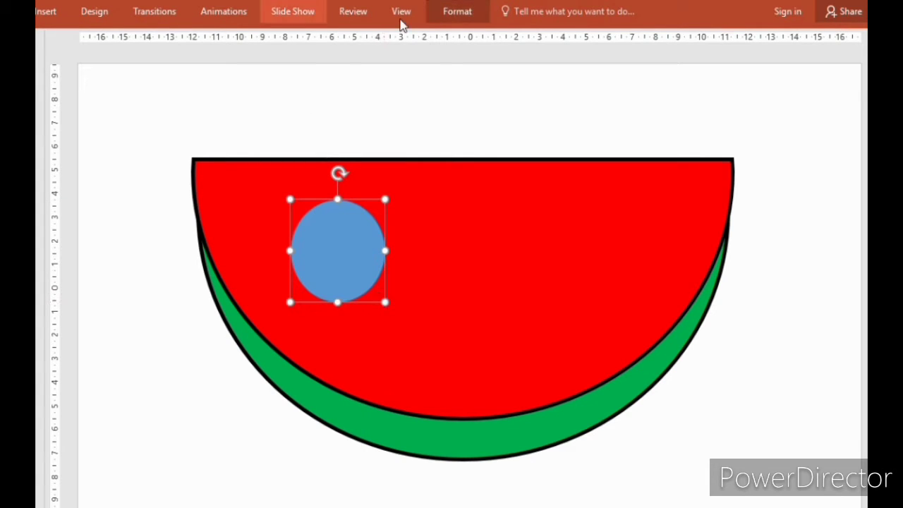
click(455, 20)
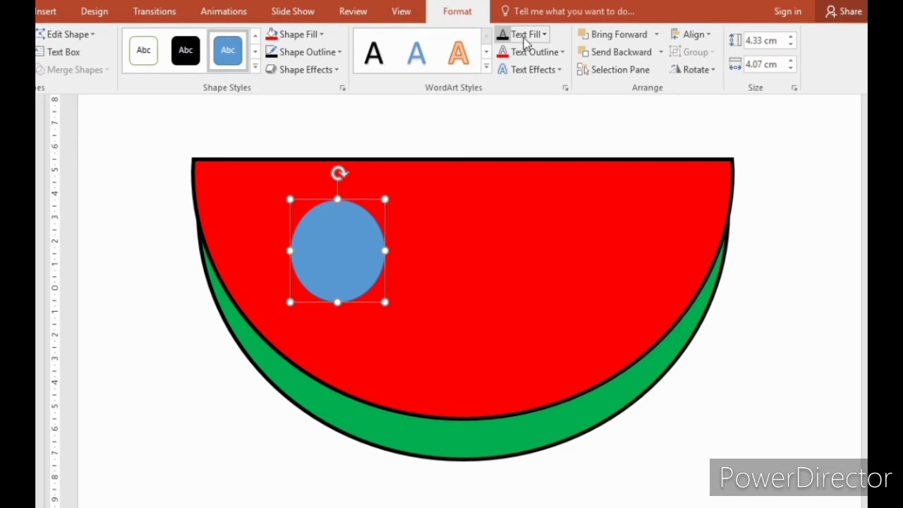
click(322, 34)
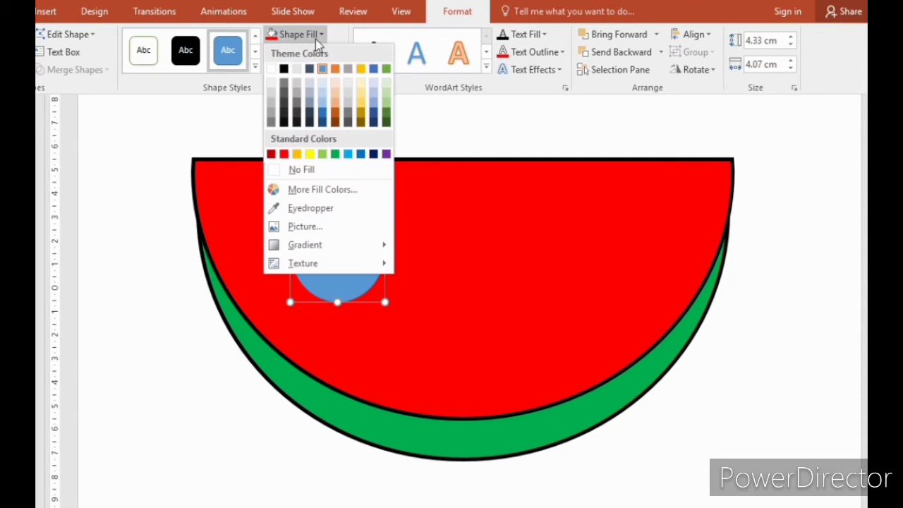
click(284, 69)
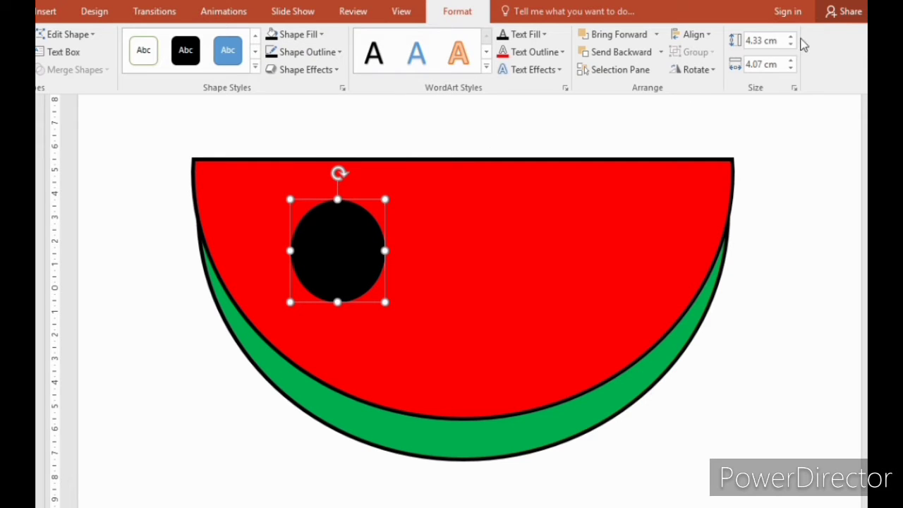
Set the black oval's height and width to 4.4 cm and move the circle slightly up and to the right
click(791, 38)
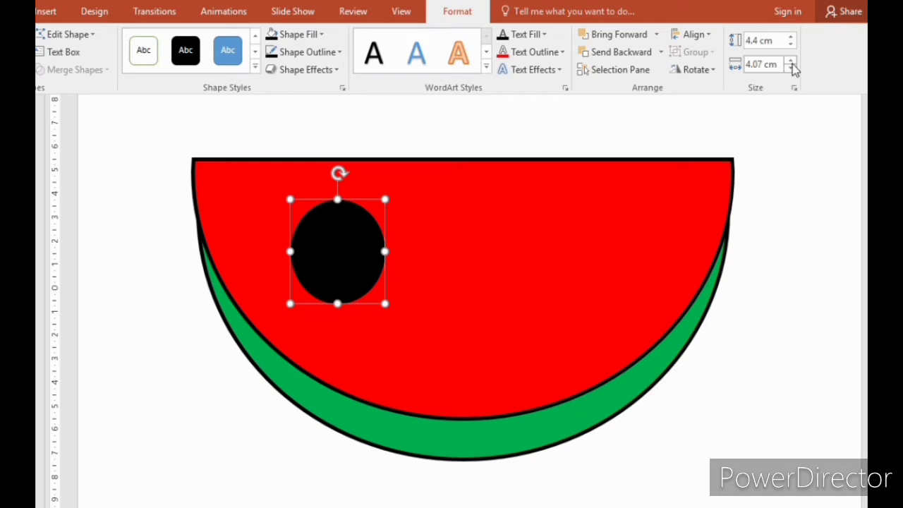
click(791, 61)
click(791, 62)
click(791, 61)
click(791, 61)
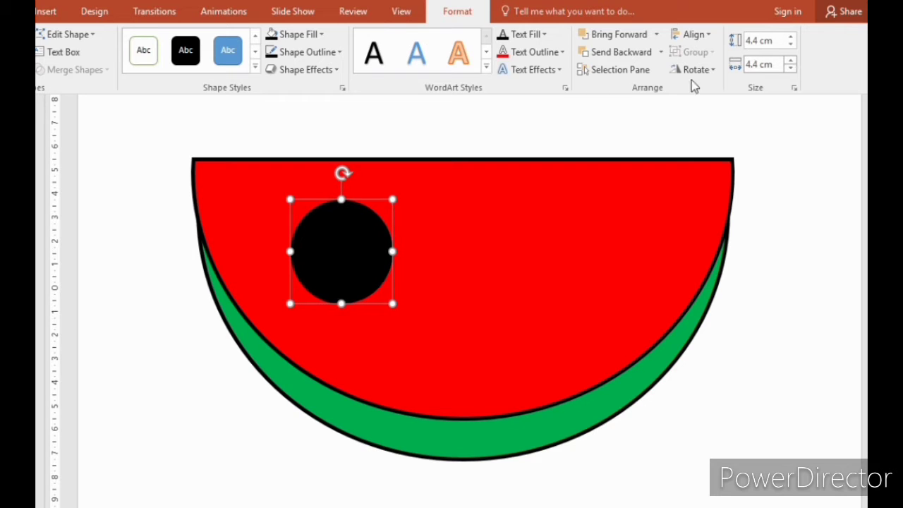
click(343, 229)
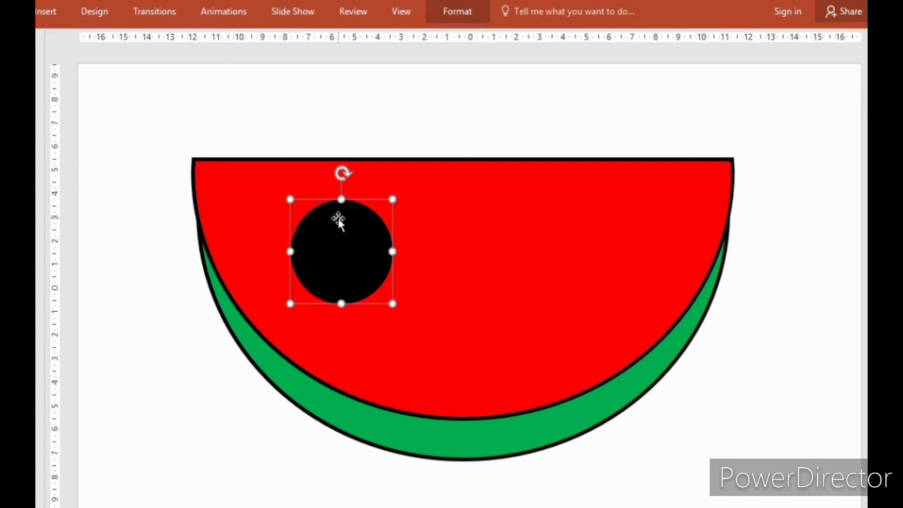
drag(343, 235, 362, 232)
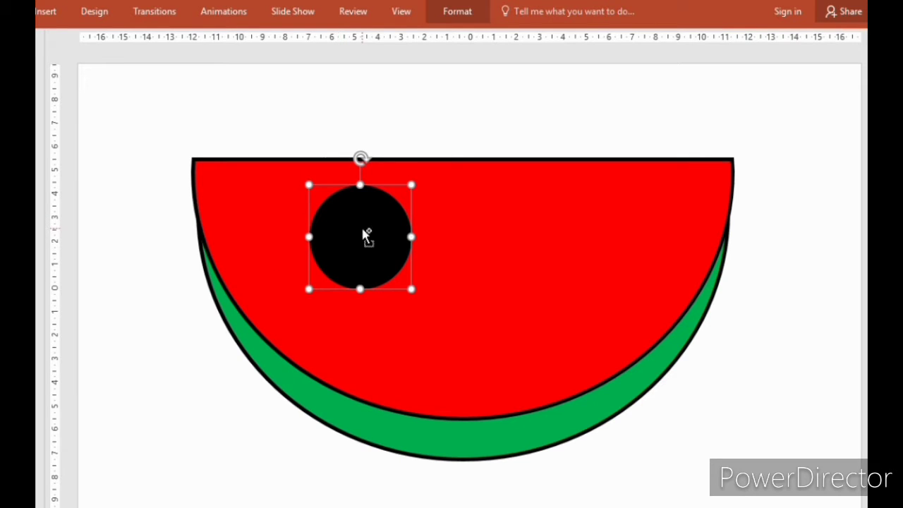
Duplicate the black circle, shrink the copy to about 2.7 by 2.6 cm, and place it in the original's upper left
key(ctrl+v)
drag(320, 197, 361, 232)
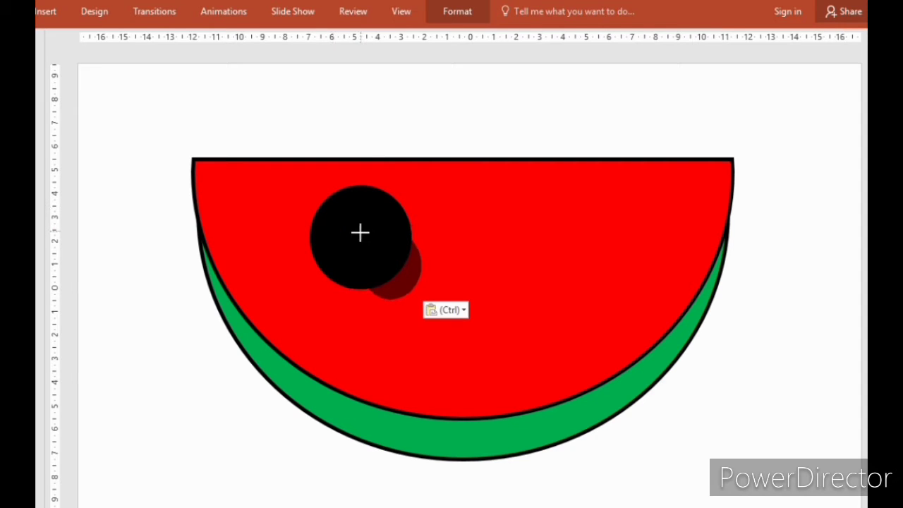
drag(389, 263, 359, 220)
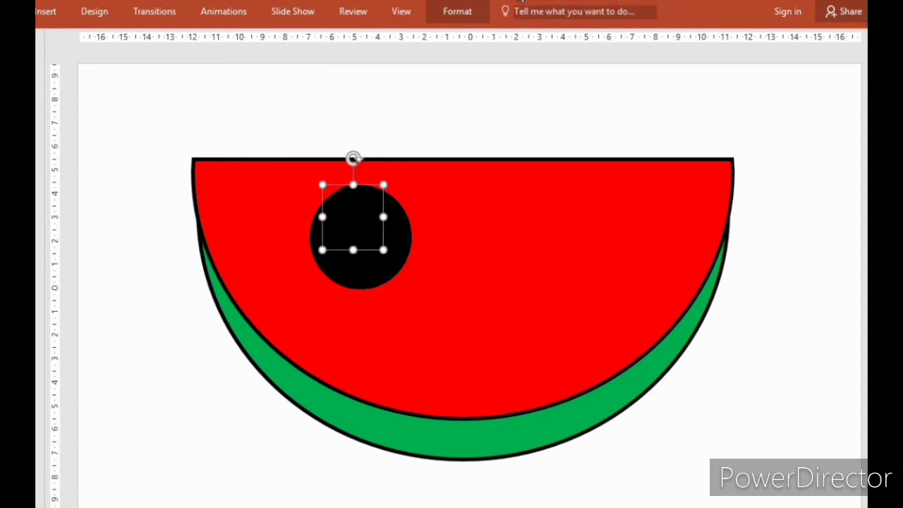
Fill the small circle inside the black one with white and shrink it slightly
click(470, 14)
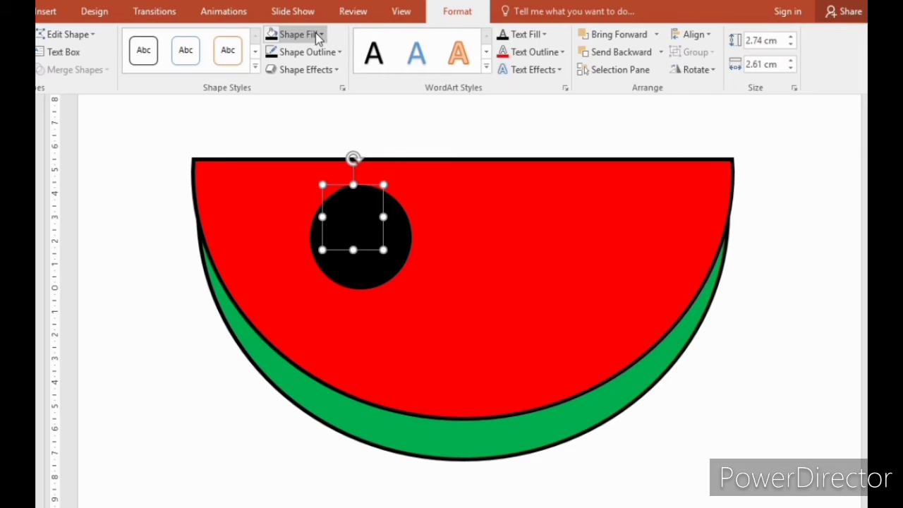
click(316, 34)
click(272, 70)
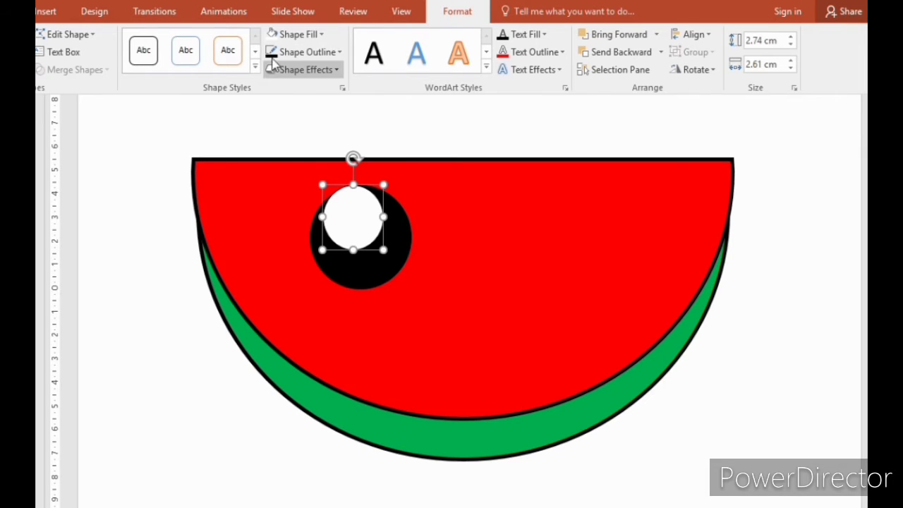
click(385, 255)
mouse_move(383, 250)
mouse_down()
mouse_move(375, 238)
mouse_move(381, 245)
mouse_up()
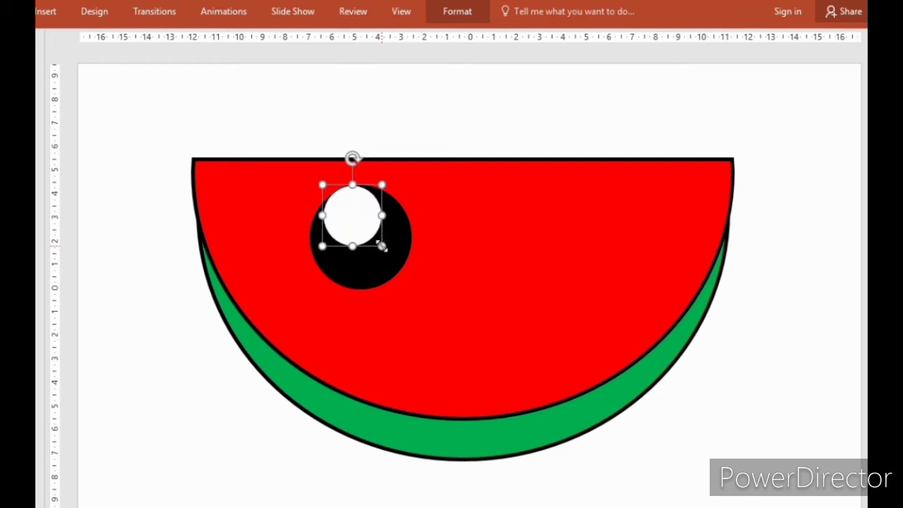
Duplicate the white circle, shrink the copy to about half size, and place it in the black circle's lower right
key(ctrl+c)
key(ctrl+v)
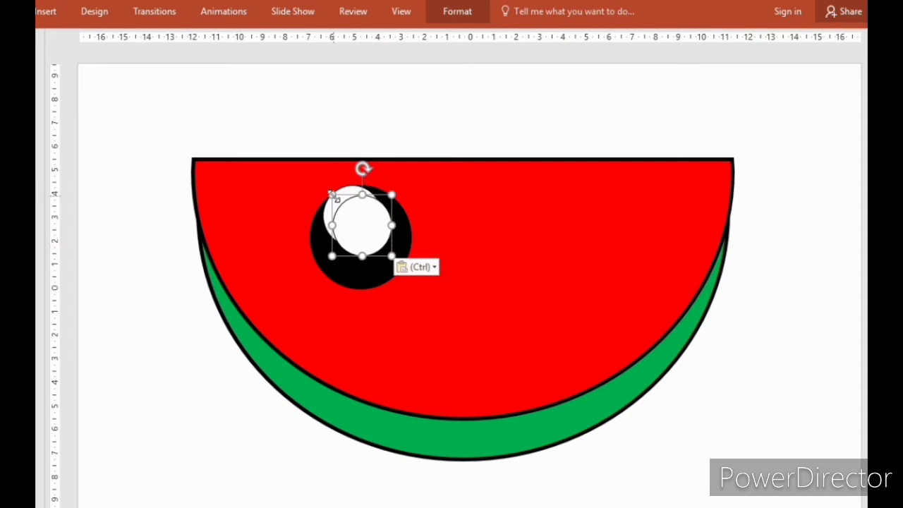
drag(332, 197, 382, 253)
click(443, 114)
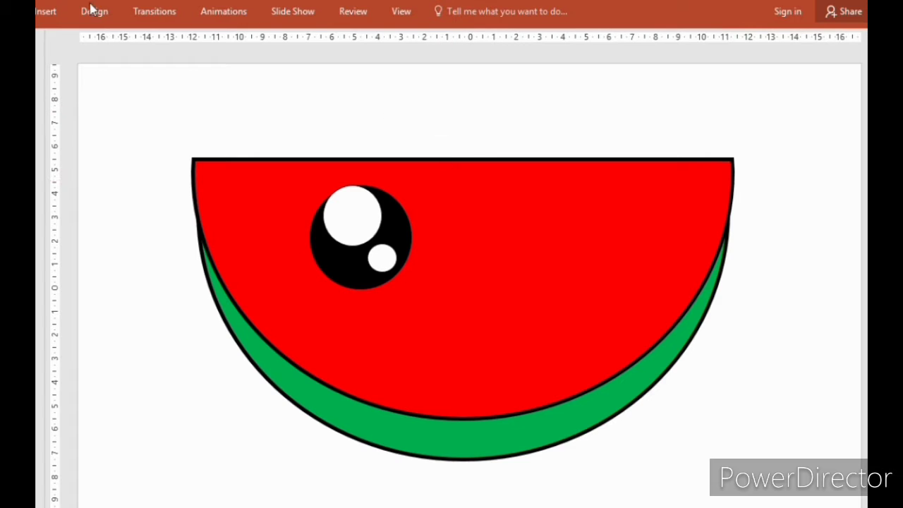
click(51, 11)
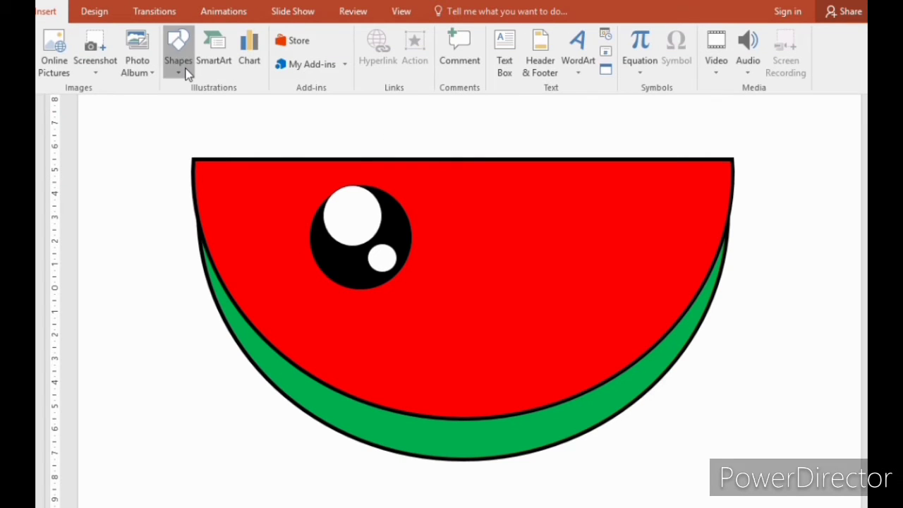
click(179, 57)
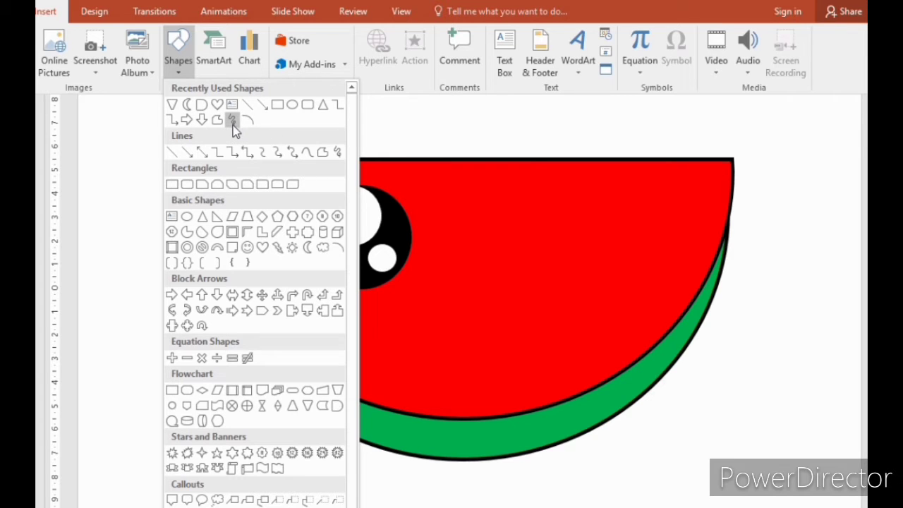
click(187, 106)
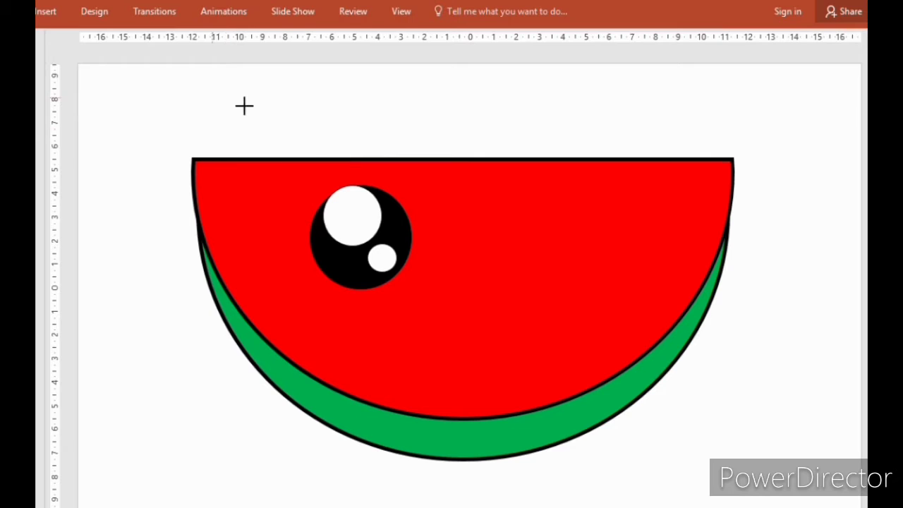
drag(212, 96, 248, 152)
drag(232, 67, 578, 251)
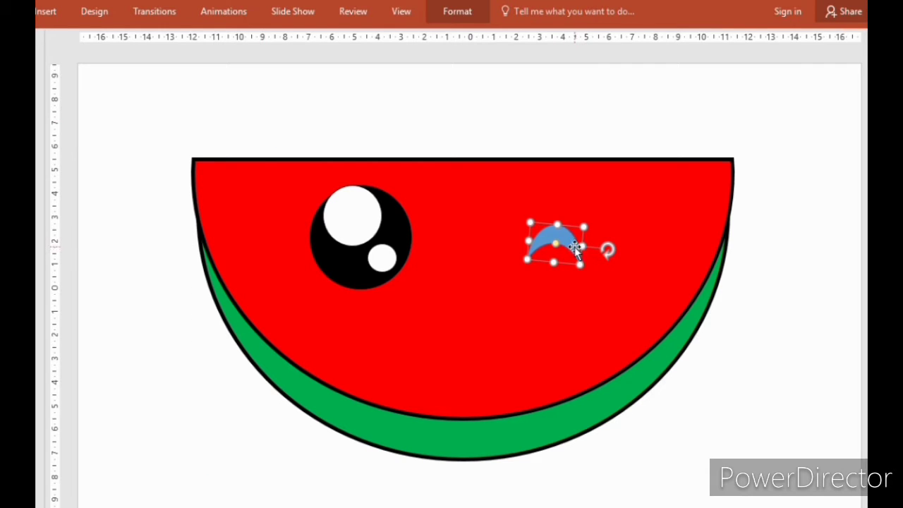
key(Delete)
Group the black circle and its two white highlights into a single eye object
drag(230, 82, 428, 307)
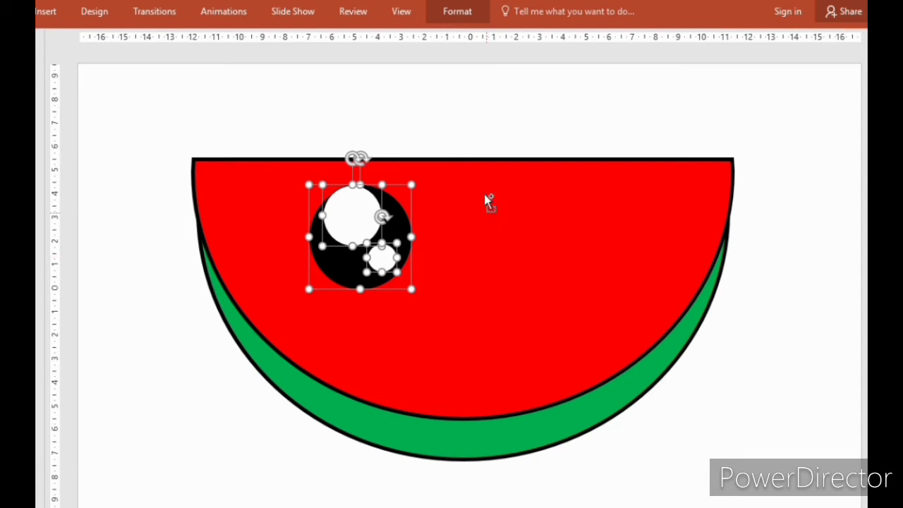
click(460, 15)
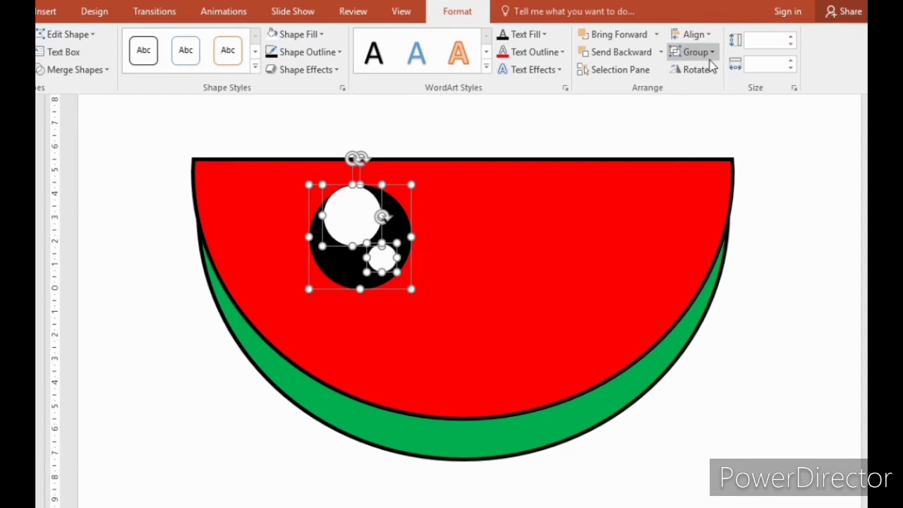
click(695, 51)
click(699, 73)
Duplicate the grouped eye and place the copy level with the original on the right half of the red flesh
key(ctrl+c)
key(ctrl+v)
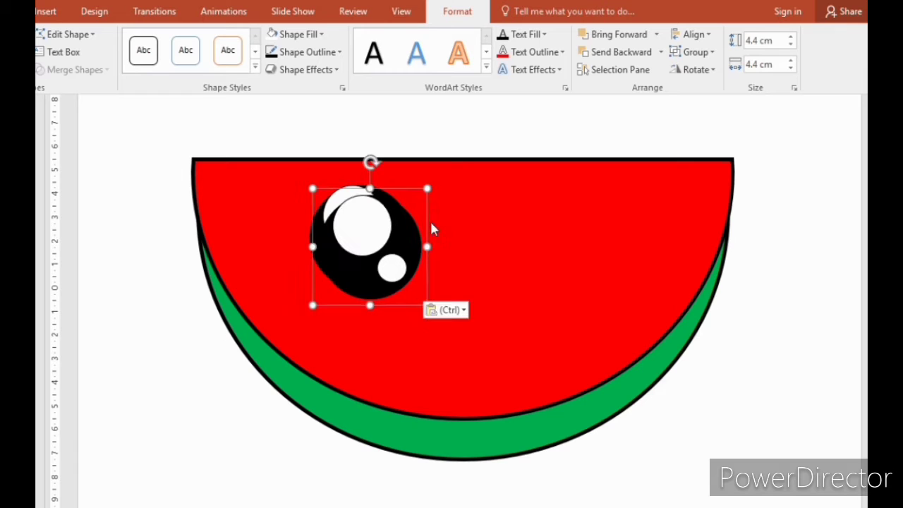
click(407, 239)
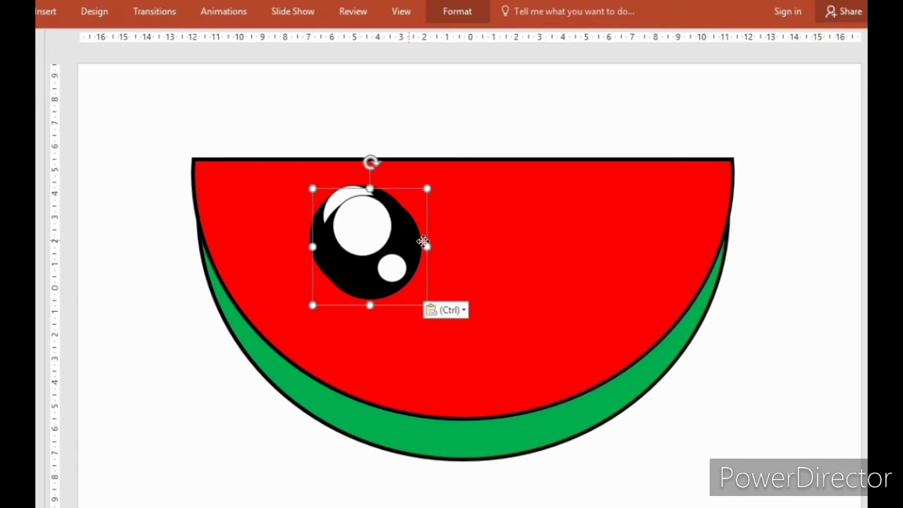
drag(422, 245, 605, 230)
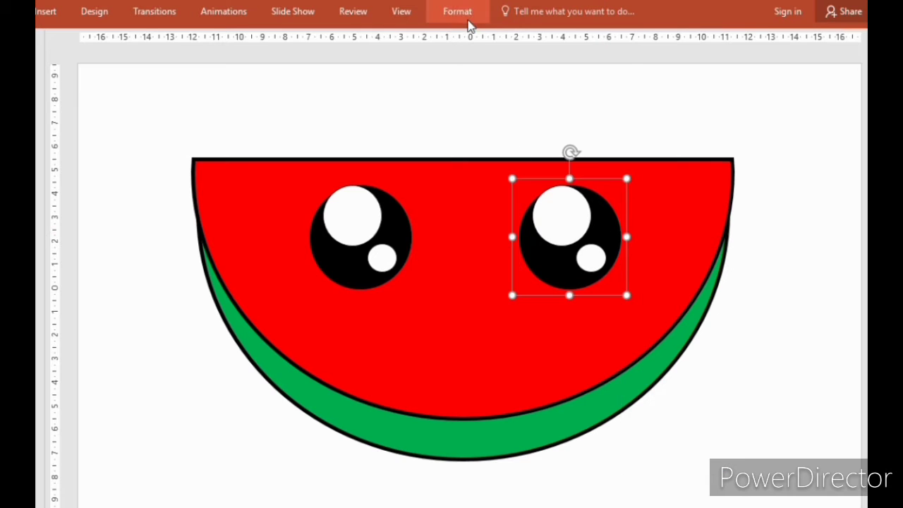
Flip the right eye horizontally so it mirrors the left eye
click(469, 17)
click(713, 70)
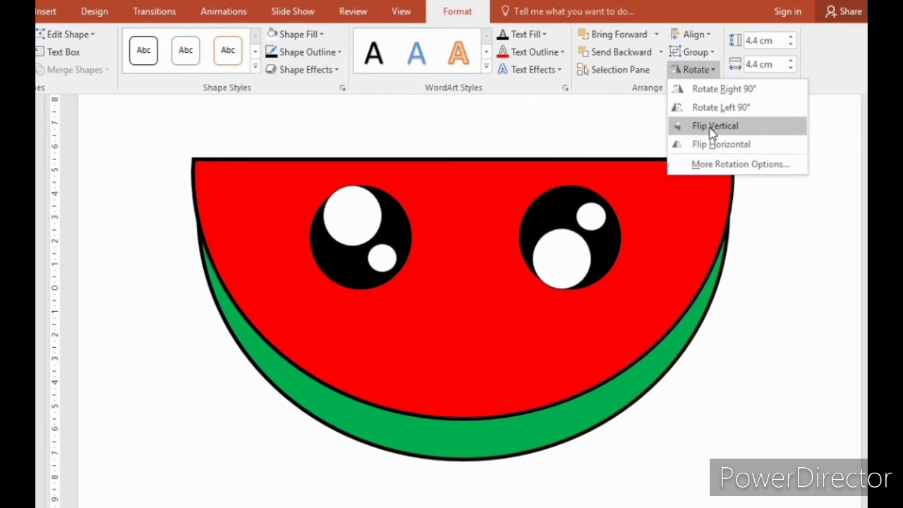
click(695, 143)
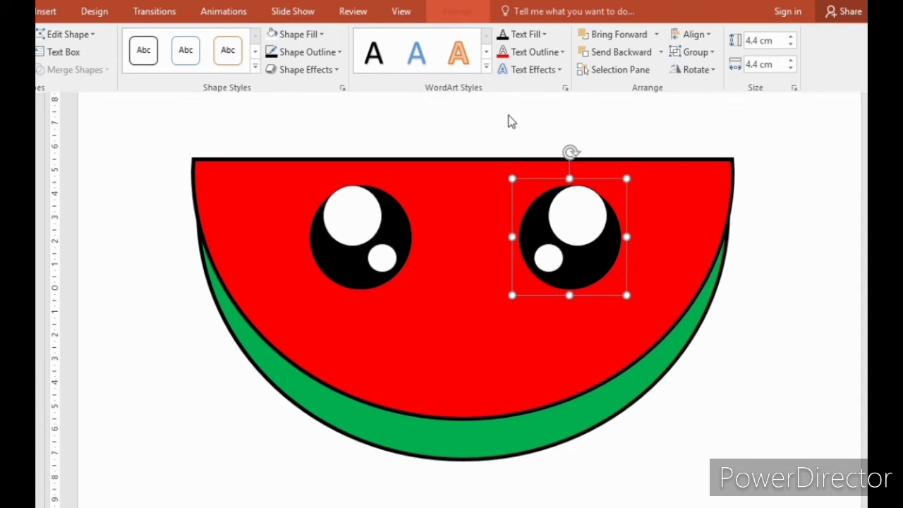
Draw an arc about 5.9 by 2.6 cm below the eyes and rotate it so it curves like a smile
click(141, 218)
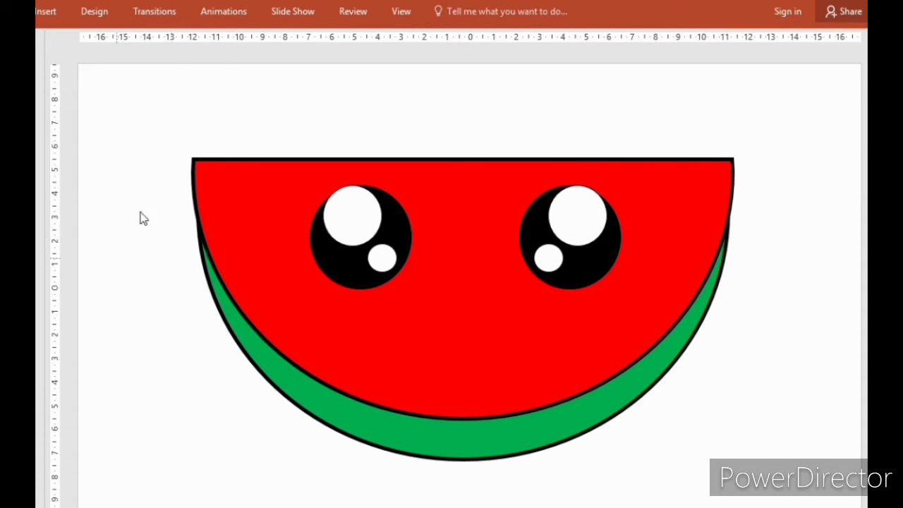
click(44, 14)
click(178, 62)
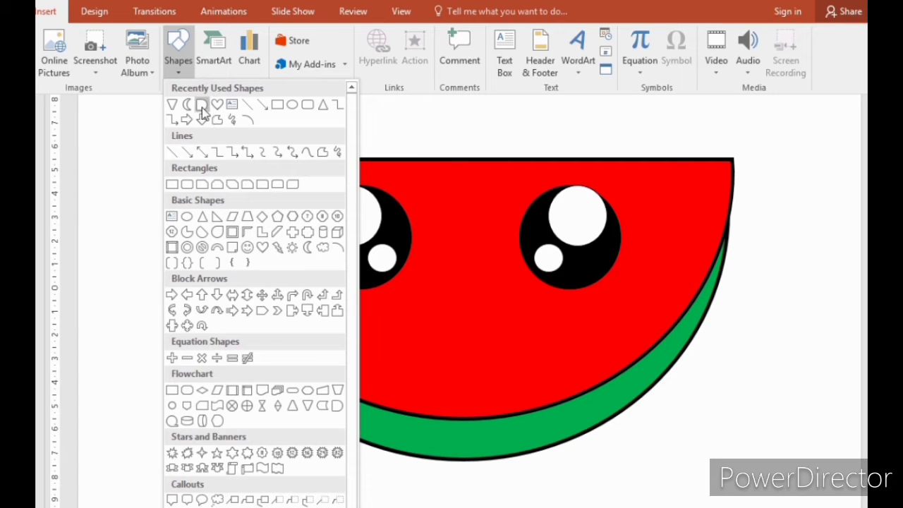
click(242, 122)
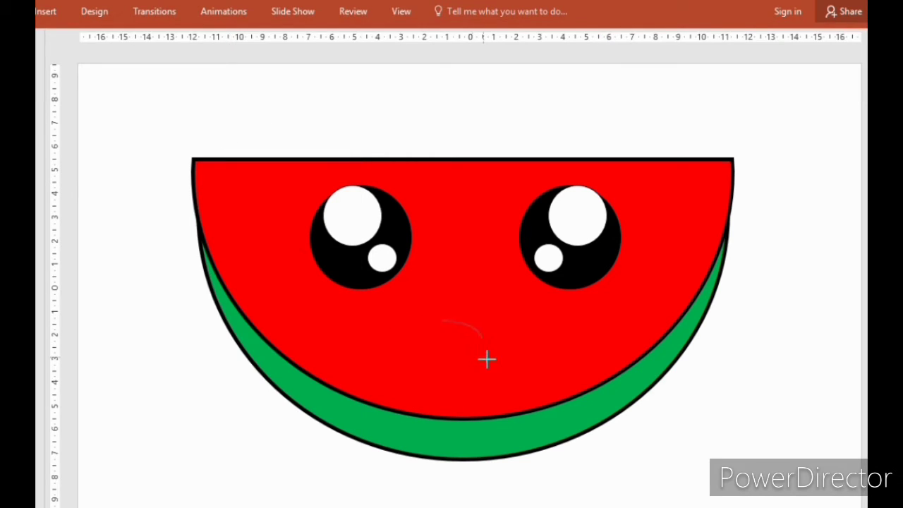
mouse_move(495, 373)
mouse_down()
mouse_move(513, 374)
mouse_move(527, 363)
mouse_up()
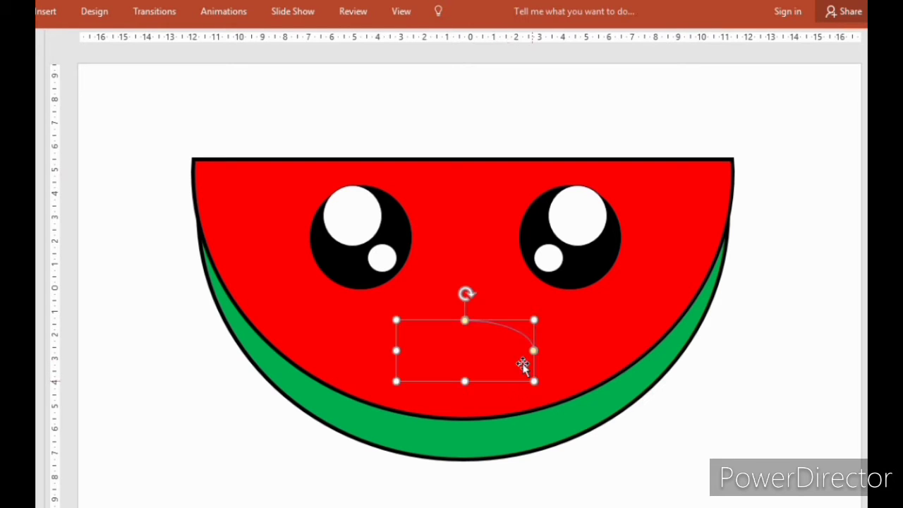
drag(487, 297, 474, 339)
click(515, 368)
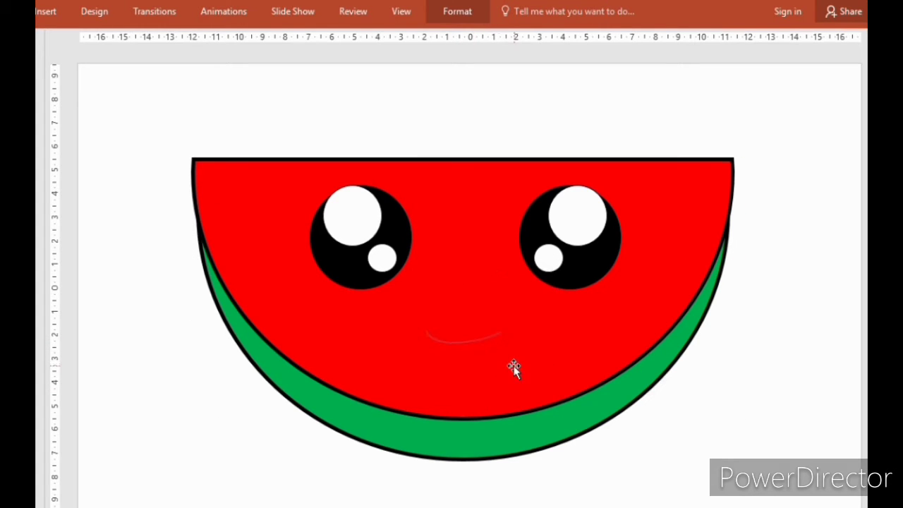
click(514, 369)
Give the smile arc a black 6 pt outline and enlarge it slightly between the eyes
click(436, 17)
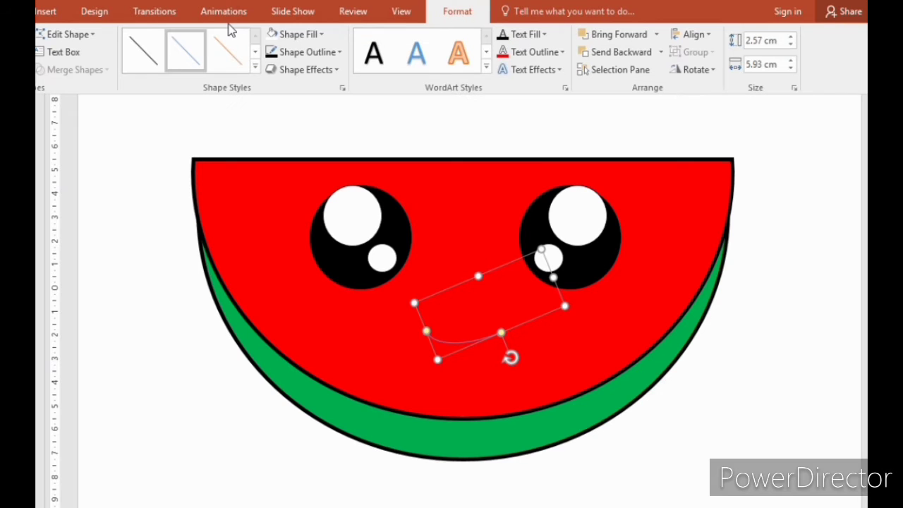
click(333, 52)
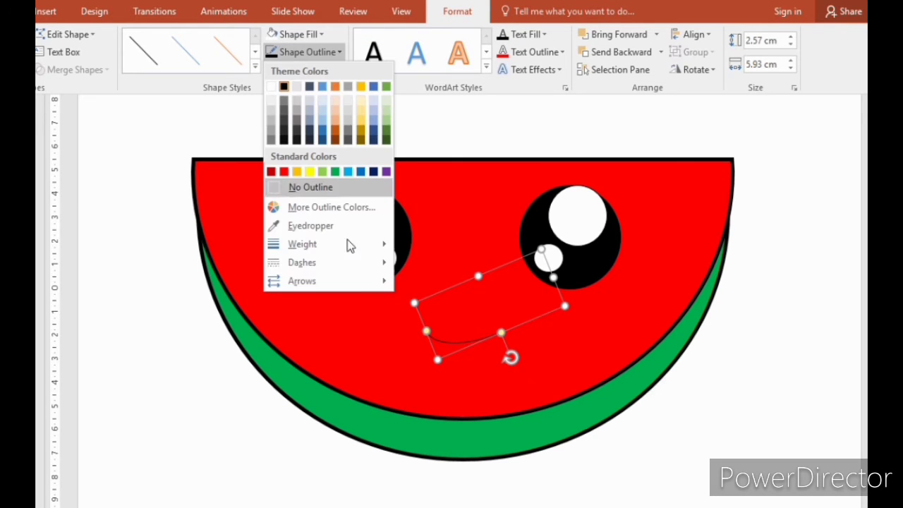
mouse_move(338, 244)
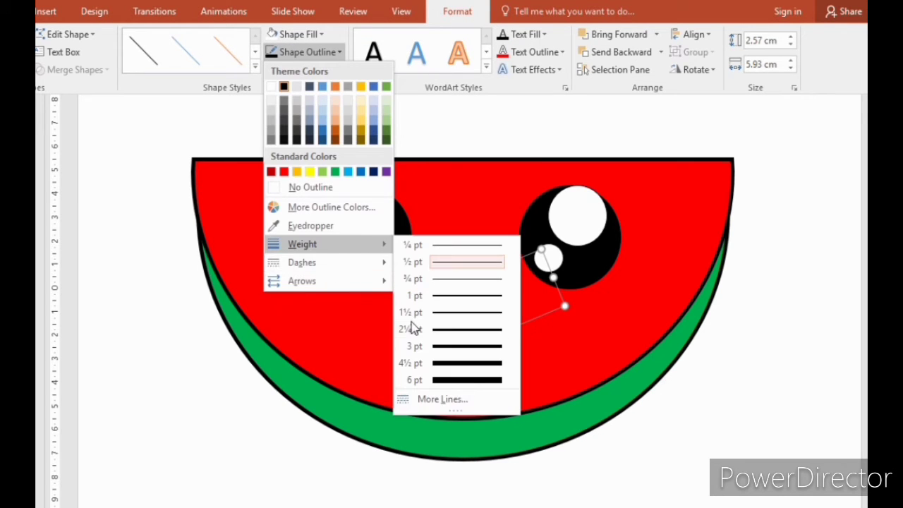
click(470, 381)
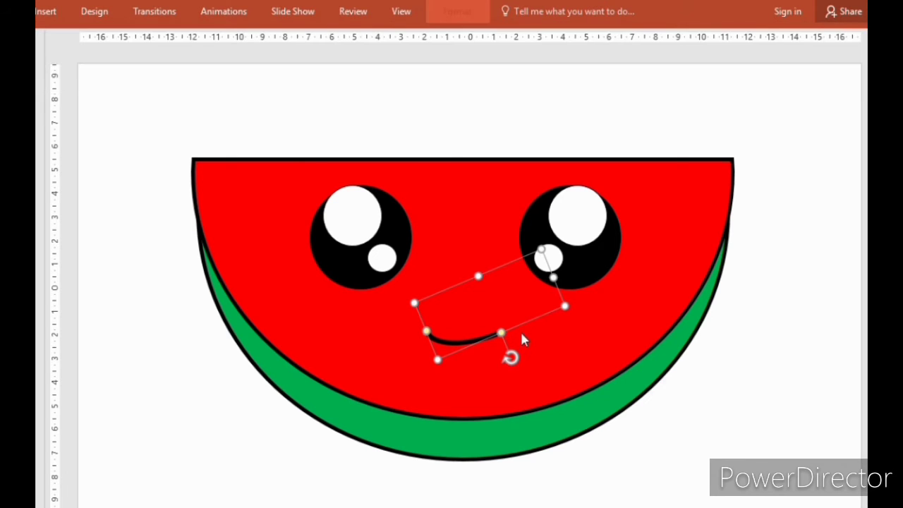
drag(564, 305, 489, 331)
click(117, 197)
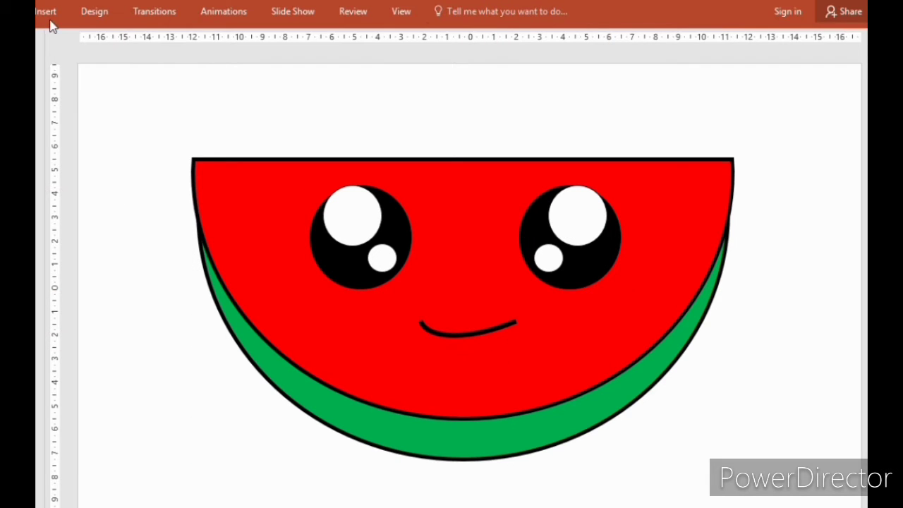
Draw a Chord shape about 2.9 by 1.9 cm and rotate it to hang as a tongue under the smile's right half
click(47, 13)
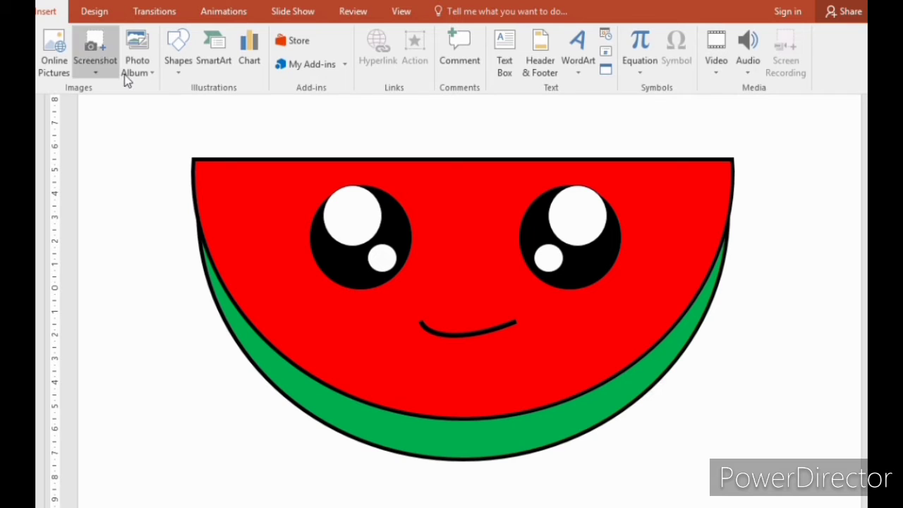
click(177, 67)
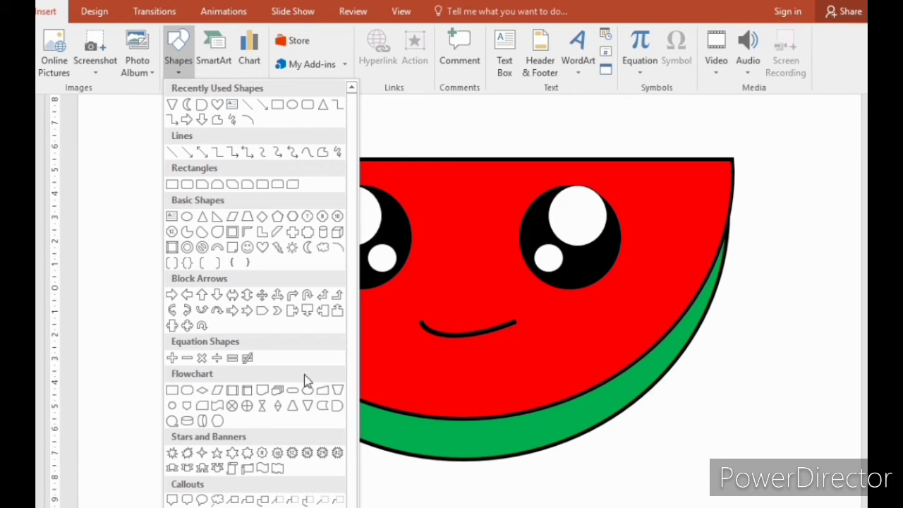
click(203, 233)
drag(448, 390, 470, 397)
mouse_move(443, 331)
mouse_down()
mouse_move(429, 374)
mouse_move(482, 357)
mouse_move(472, 331)
mouse_move(430, 334)
mouse_up()
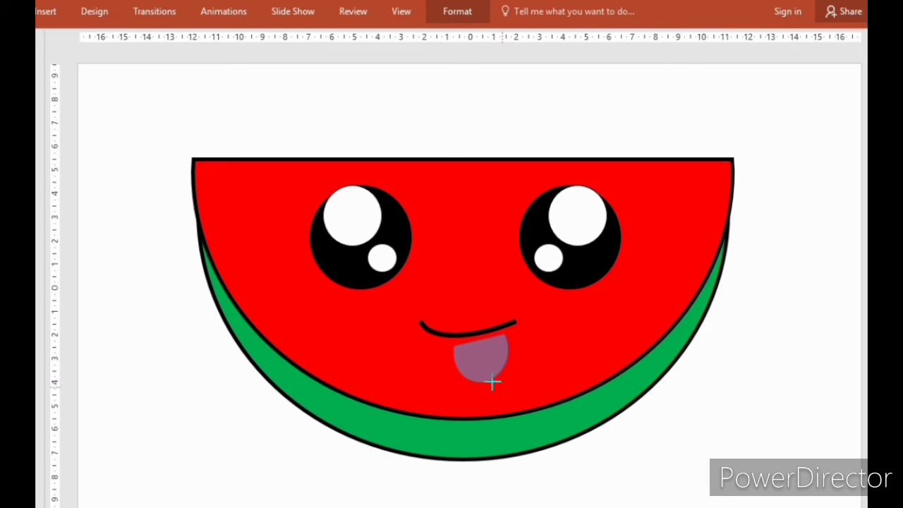
drag(508, 381, 519, 370)
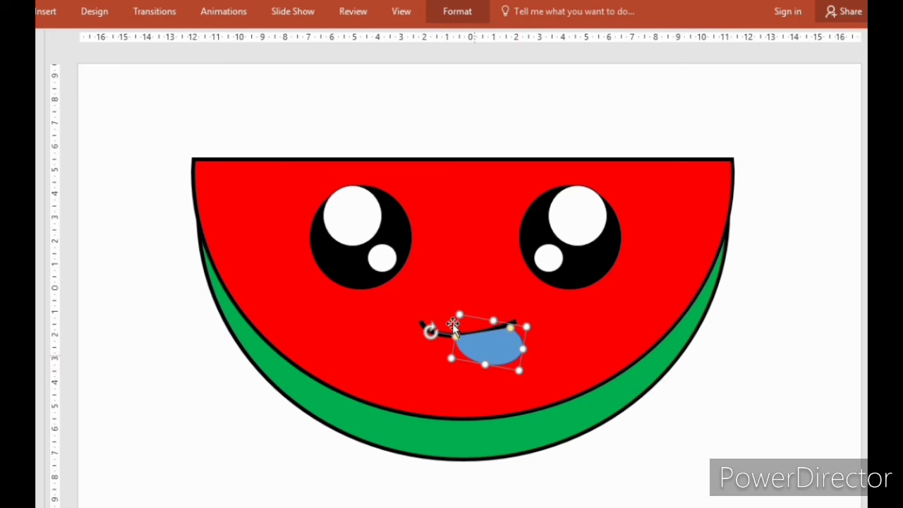
drag(431, 332, 431, 336)
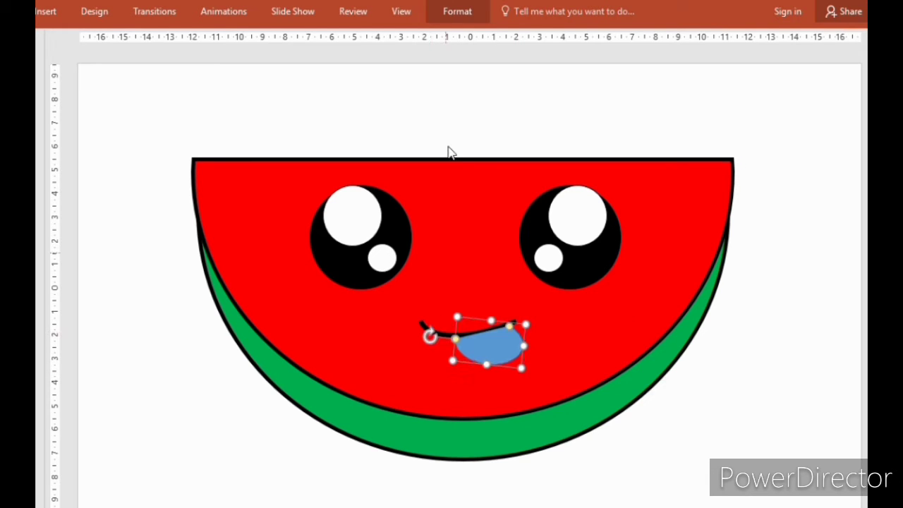
Fill the tongue shape with a light pink from the standard colors
click(474, 19)
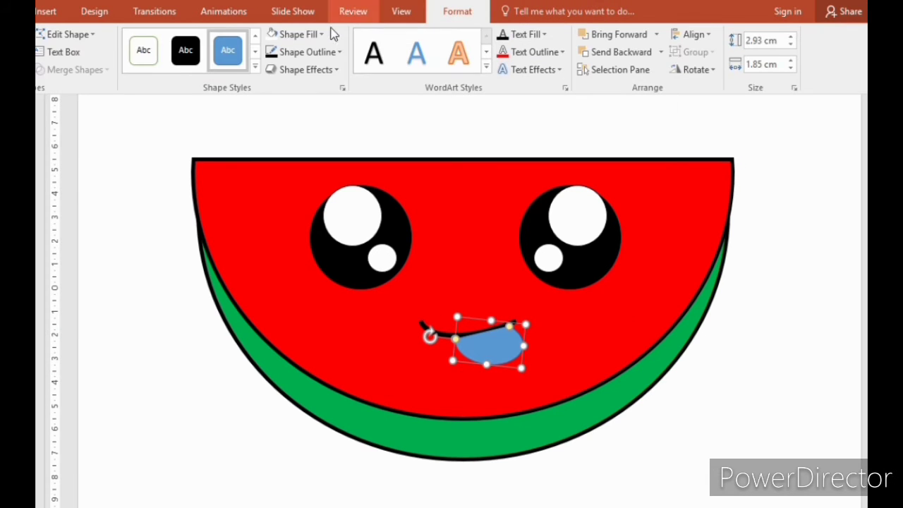
click(322, 35)
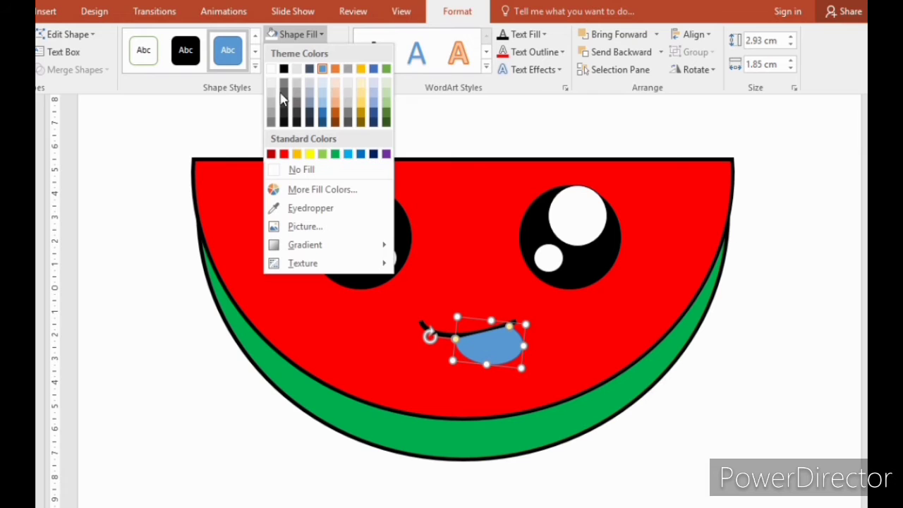
click(314, 192)
click(212, 231)
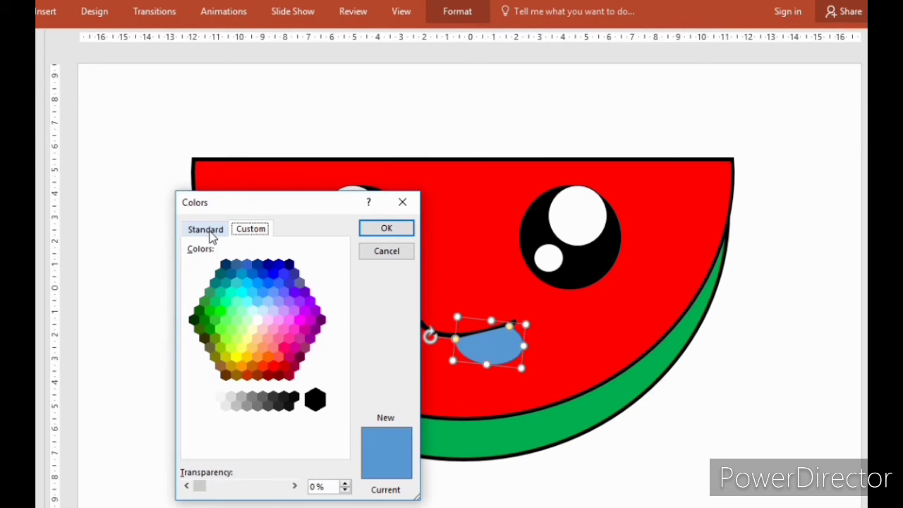
click(282, 318)
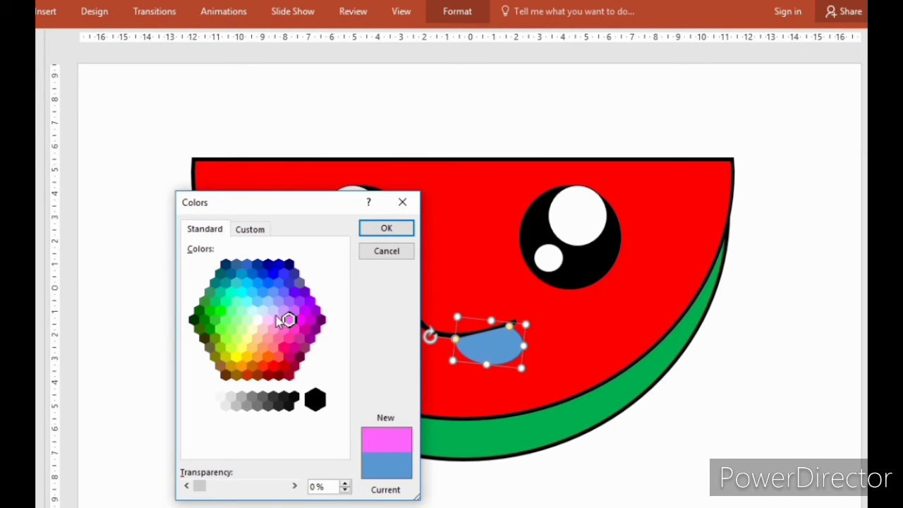
click(381, 230)
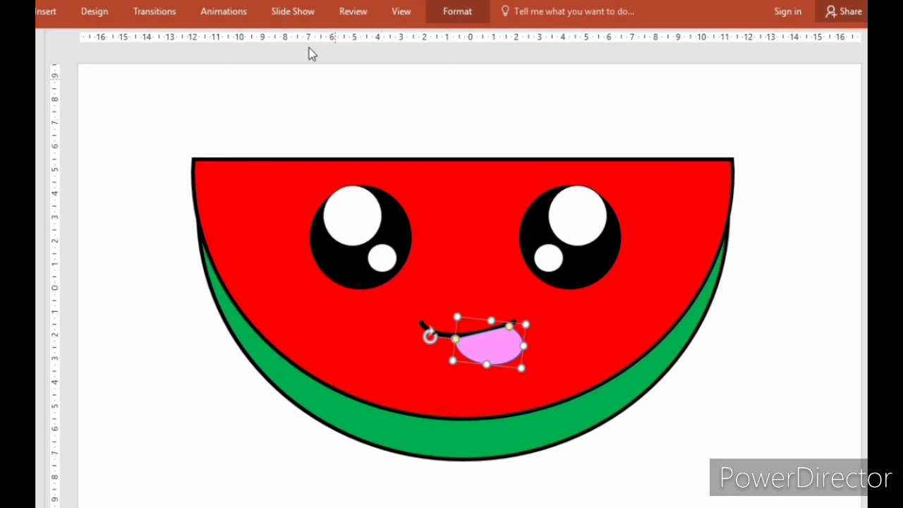
Give the pink tongue a black 6 pt outline
click(460, 10)
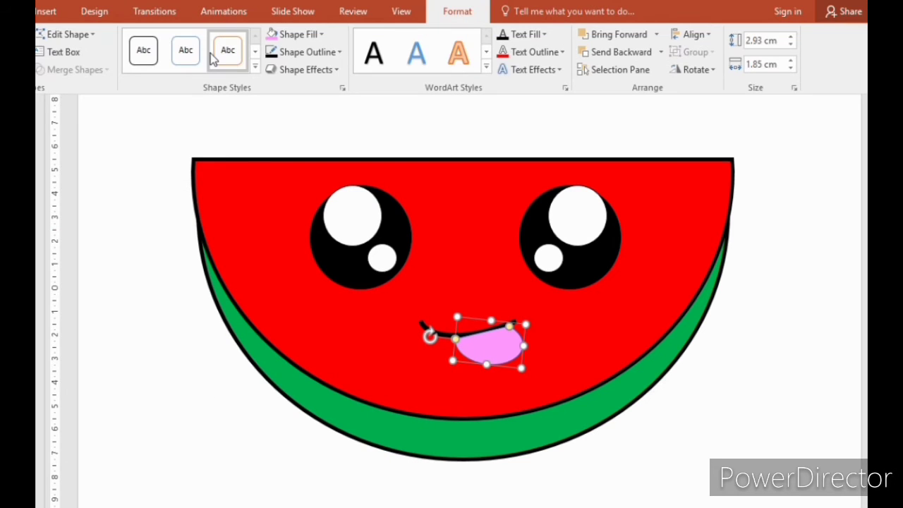
click(339, 57)
mouse_move(329, 275)
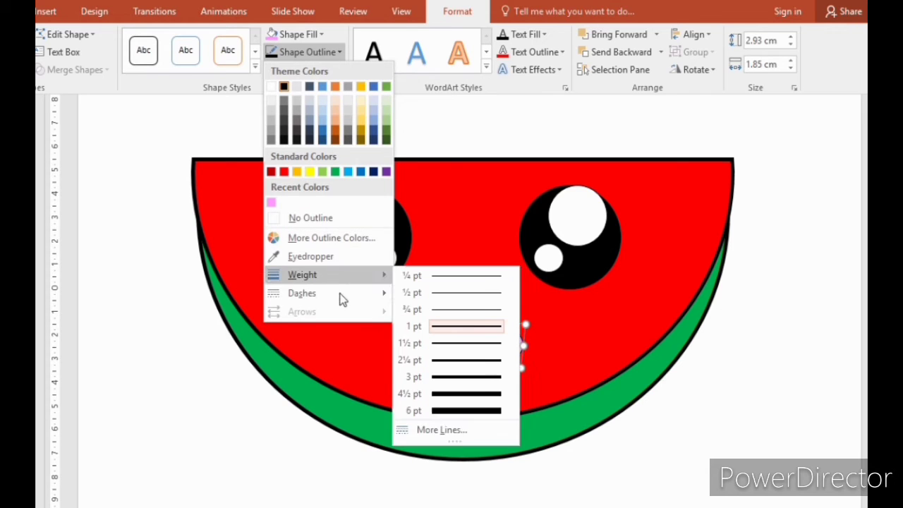
click(460, 410)
click(617, 436)
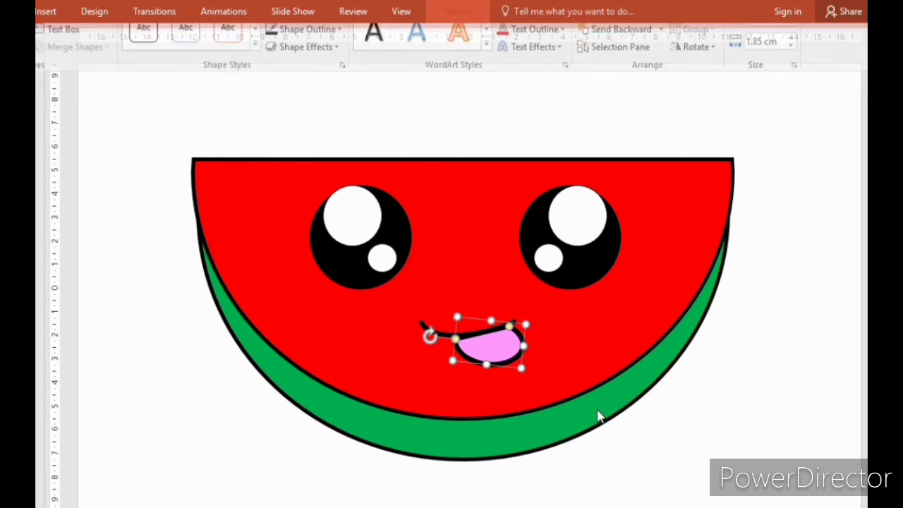
click(503, 353)
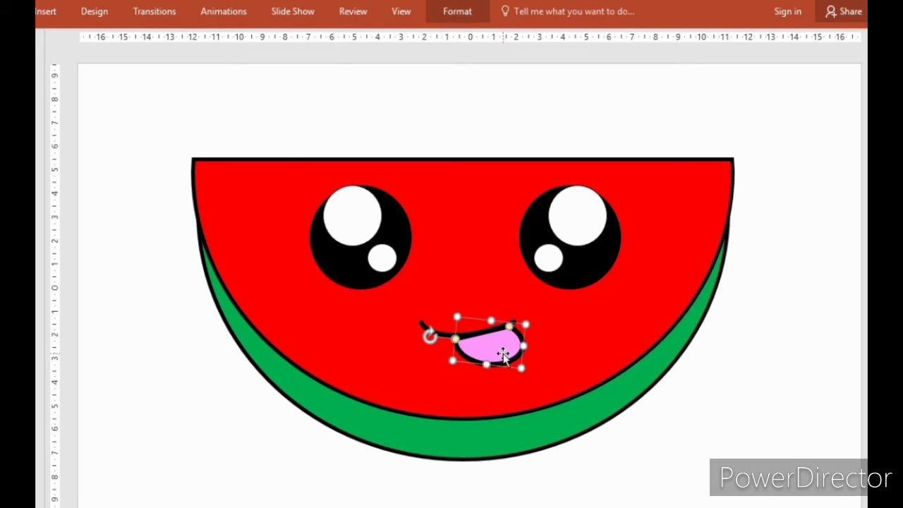
click(681, 426)
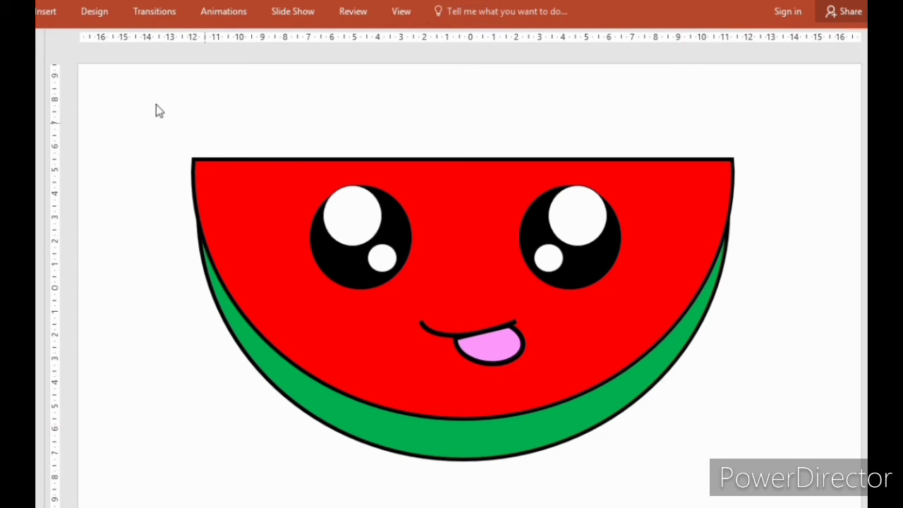
Draw a short slanted line, about 0.55 cm high and 0.34 cm wide, from the tongue's upper edge to its middle
click(46, 11)
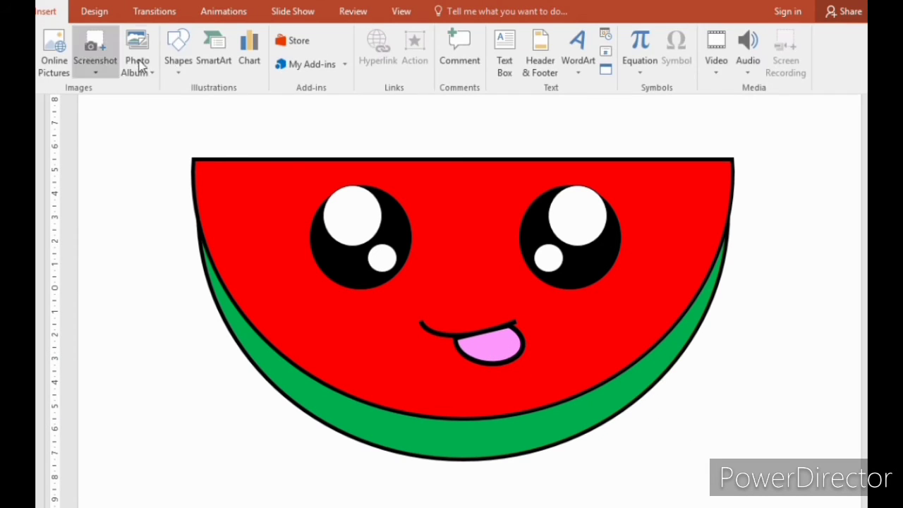
click(179, 60)
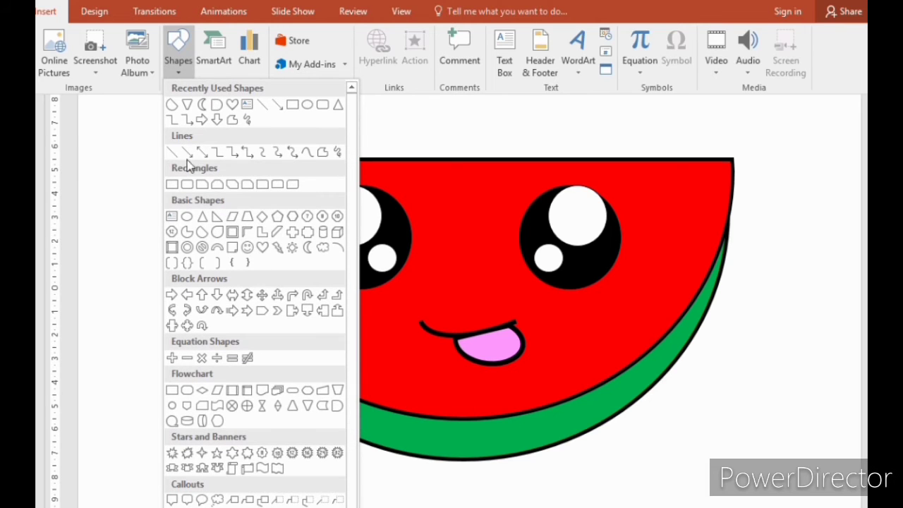
click(175, 152)
drag(456, 338, 509, 326)
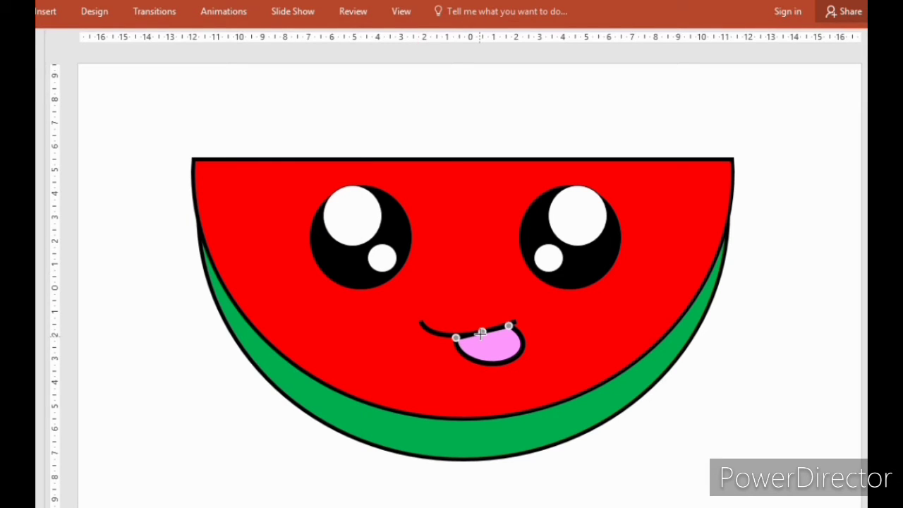
click(482, 332)
double_click(491, 344)
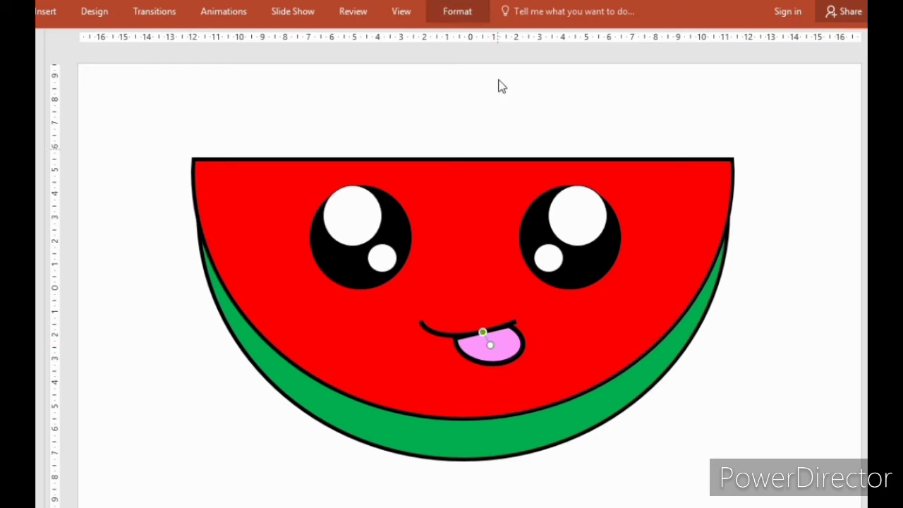
Set the tongue's crease line to a black 6 pt outline
click(459, 12)
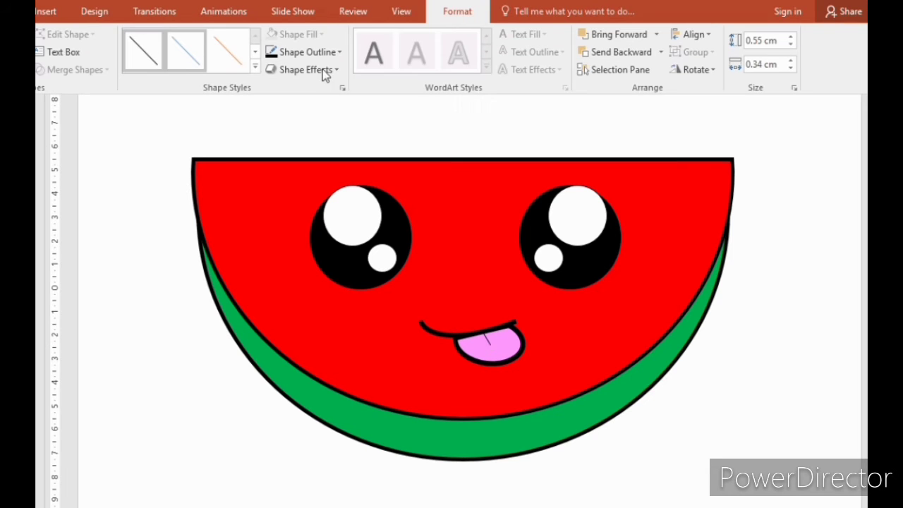
click(275, 55)
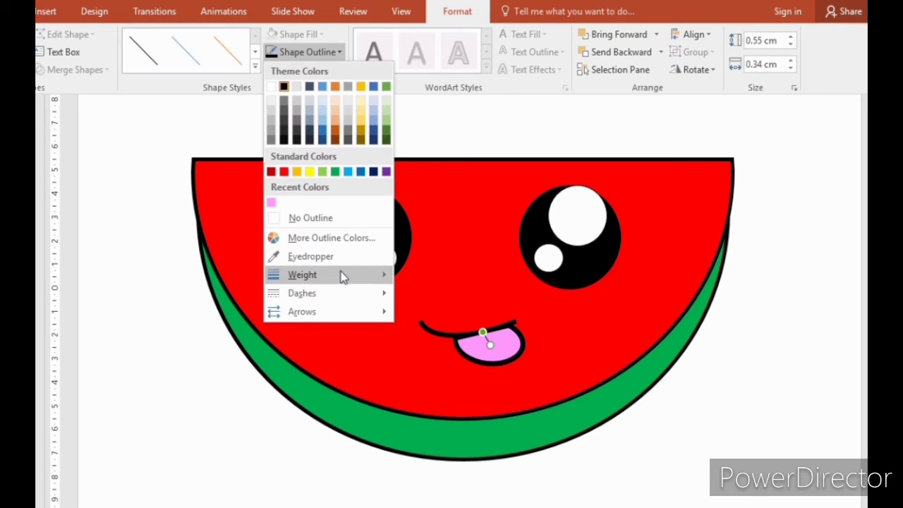
mouse_move(343, 276)
click(455, 411)
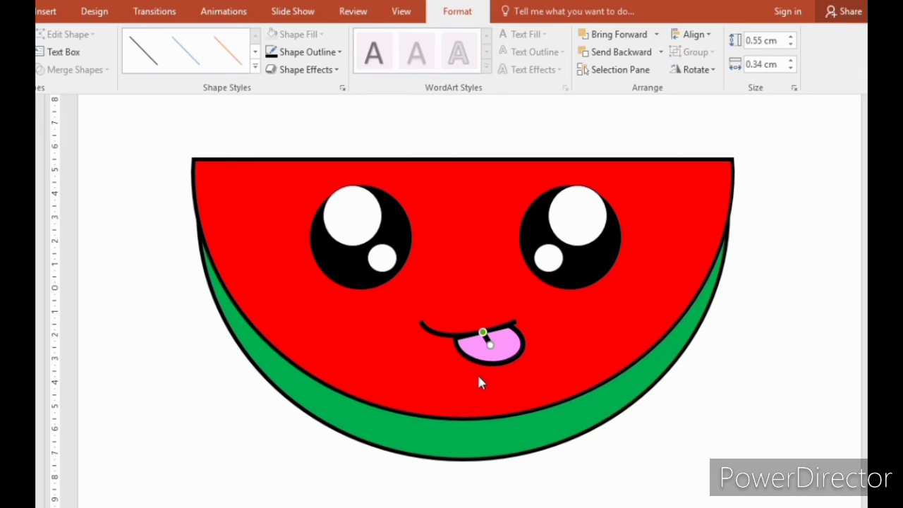
click(692, 442)
click(698, 444)
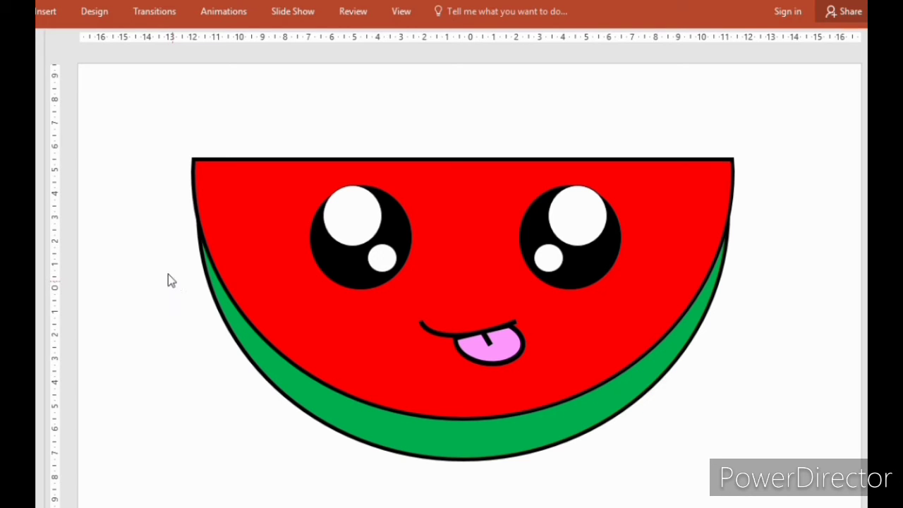
Draw a small teardrop shape about 0.78 cm high and 0.85 cm wide in the lower-left part of the red flesh
click(51, 10)
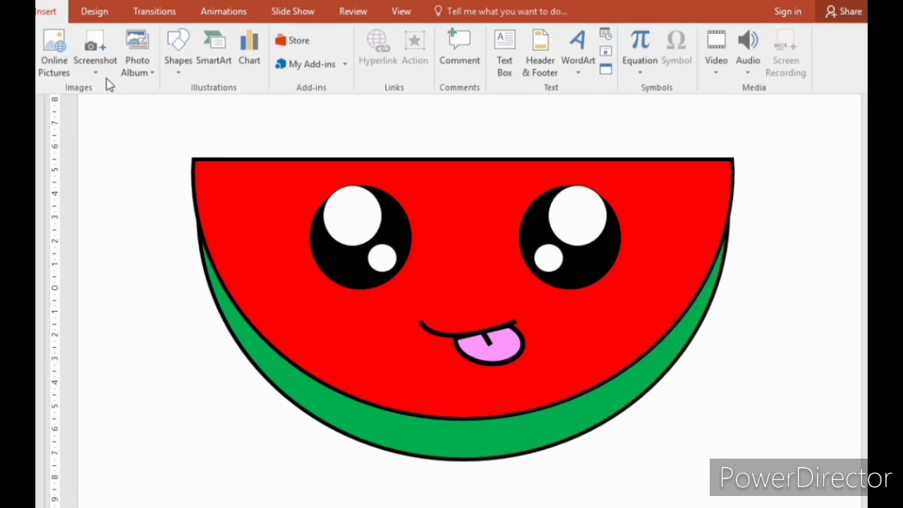
click(179, 64)
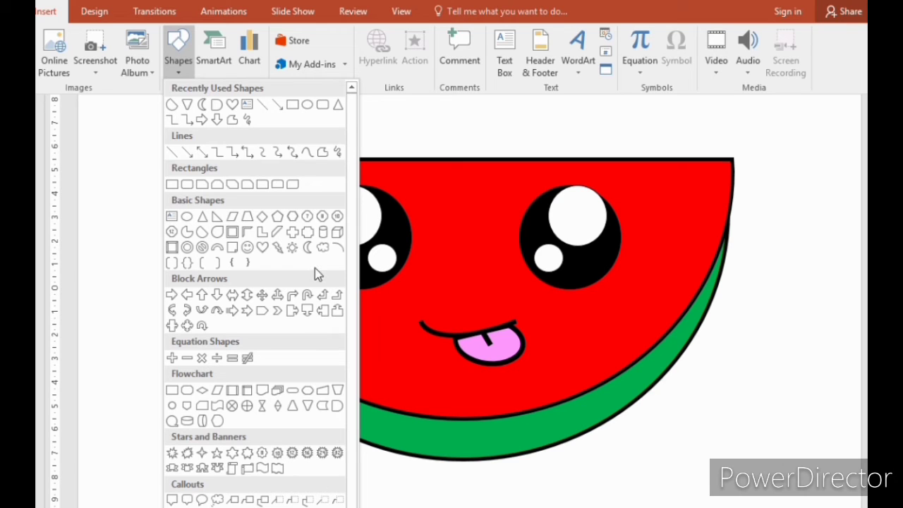
click(217, 233)
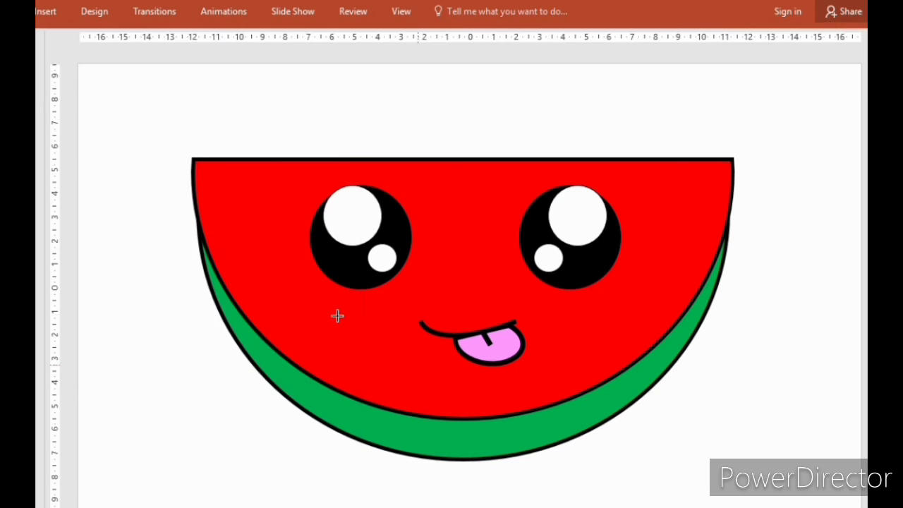
mouse_move(297, 298)
mouse_down()
mouse_move(320, 319)
mouse_move(312, 315)
mouse_move(322, 354)
mouse_up()
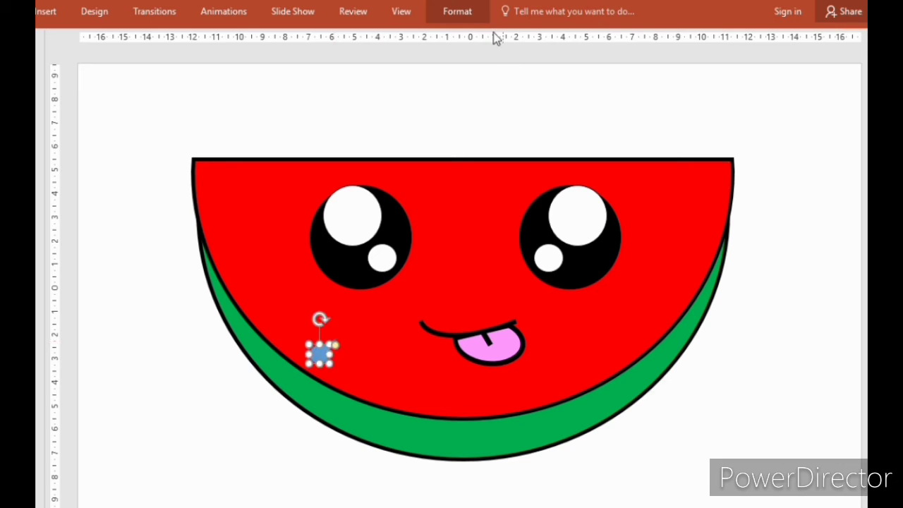
Apply the solid black preset shape style to the small teardrop
click(459, 13)
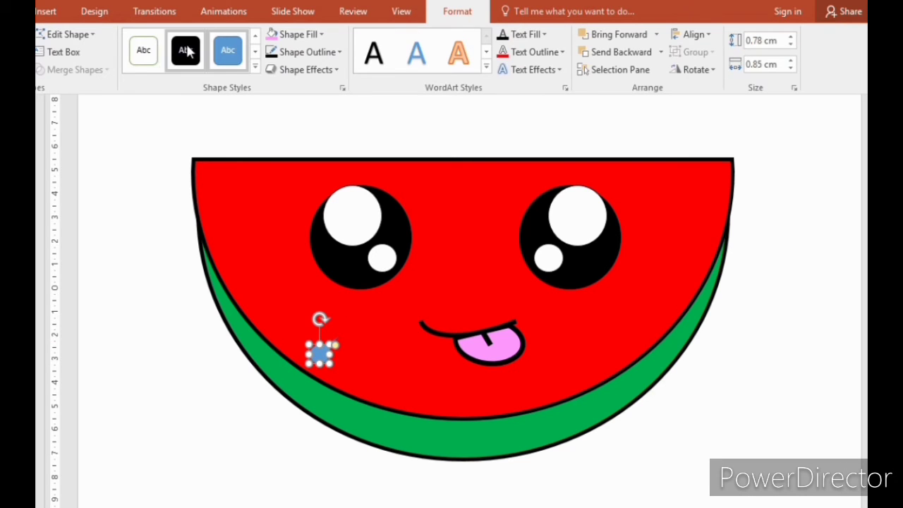
click(185, 50)
click(162, 371)
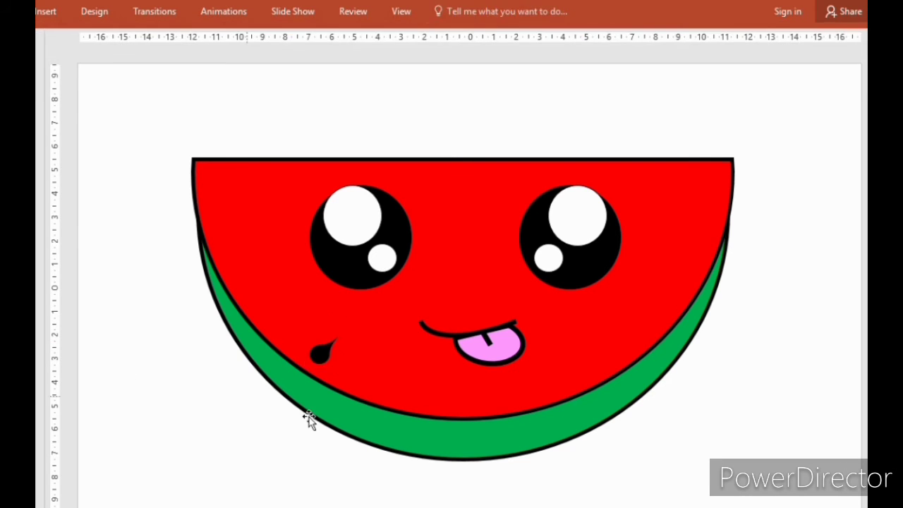
Shorten the black teardrop's pointed tip and narrow the shape into an upright watermelon seed
click(320, 356)
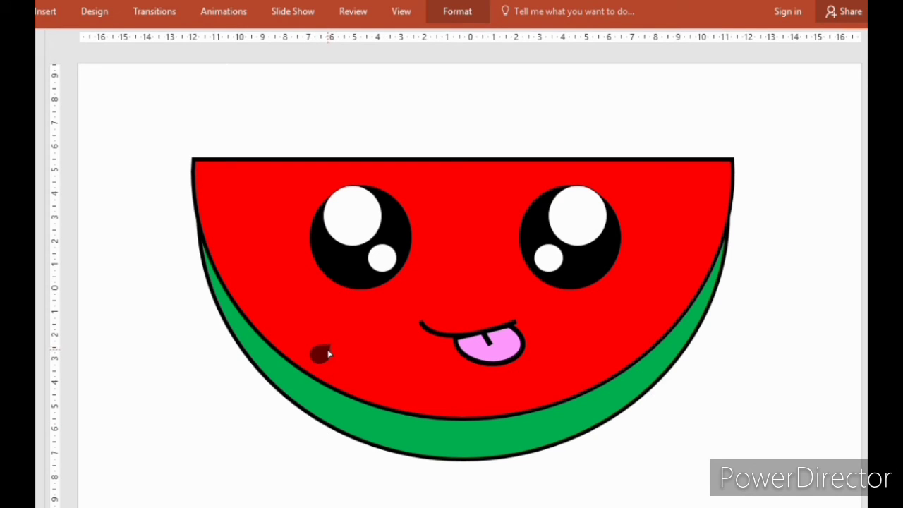
click(328, 355)
click(202, 404)
Duplicate the black seed and spread the copies beside and above it along the flesh's lower-left edge
click(316, 360)
key(ctrl+v)
drag(326, 370, 302, 335)
key(ctrl+v)
key(ctrl+v)
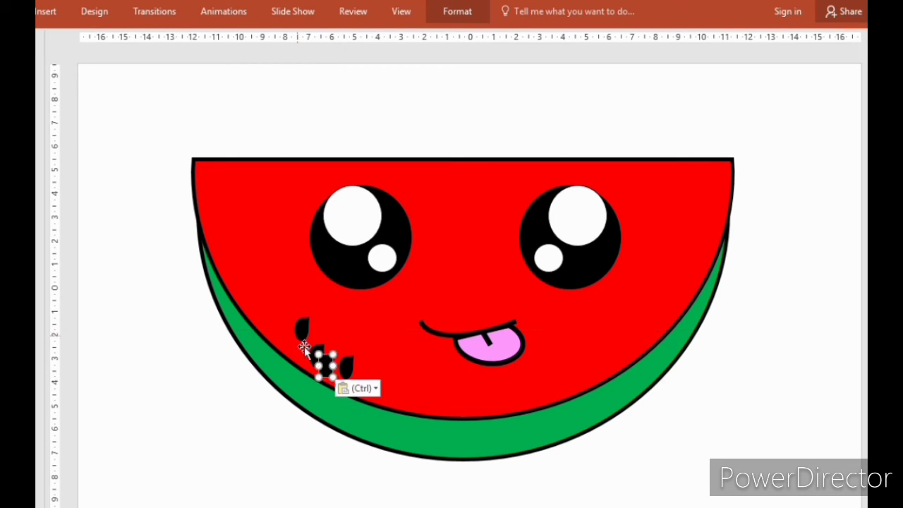
drag(325, 366, 273, 314)
Add four more seed copies up the left side of the flesh to its upper-left corner
key(ctrl+v)
drag(326, 362, 254, 264)
key(ctrl+v)
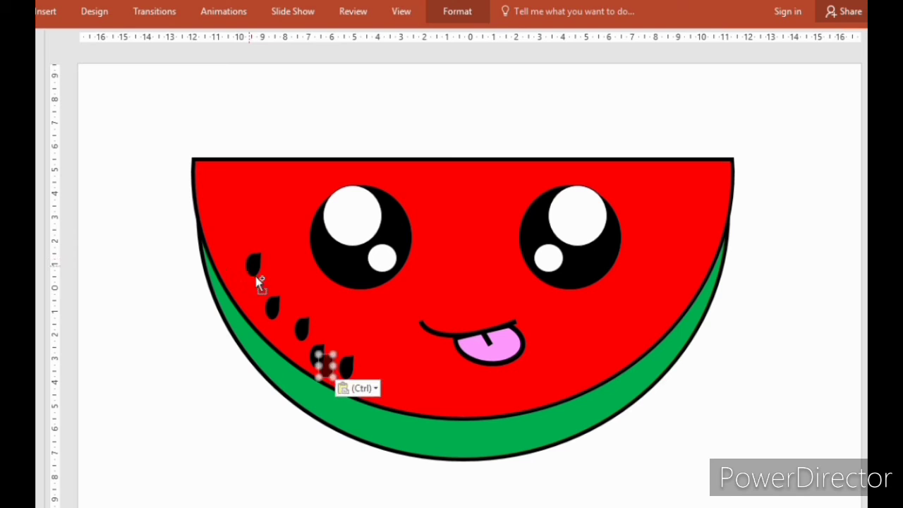
drag(326, 365, 222, 233)
key(ctrl+v)
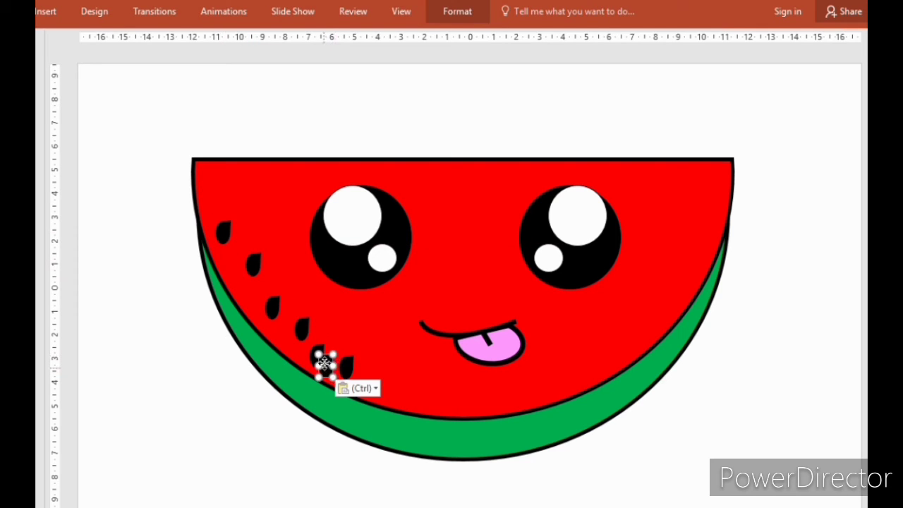
drag(325, 365, 220, 181)
key(ctrl+v)
drag(322, 363, 245, 204)
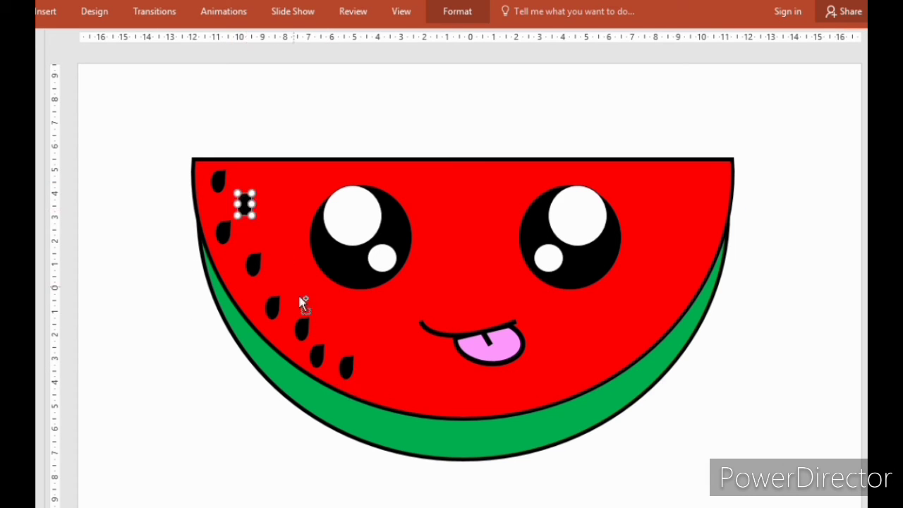
Fill in the seed pattern between the left rind, the left eye and the mouth with more seed copies
key(ctrl+v)
drag(325, 365, 274, 266)
key(ctrl+v)
drag(328, 359, 227, 271)
key(ctrl+v)
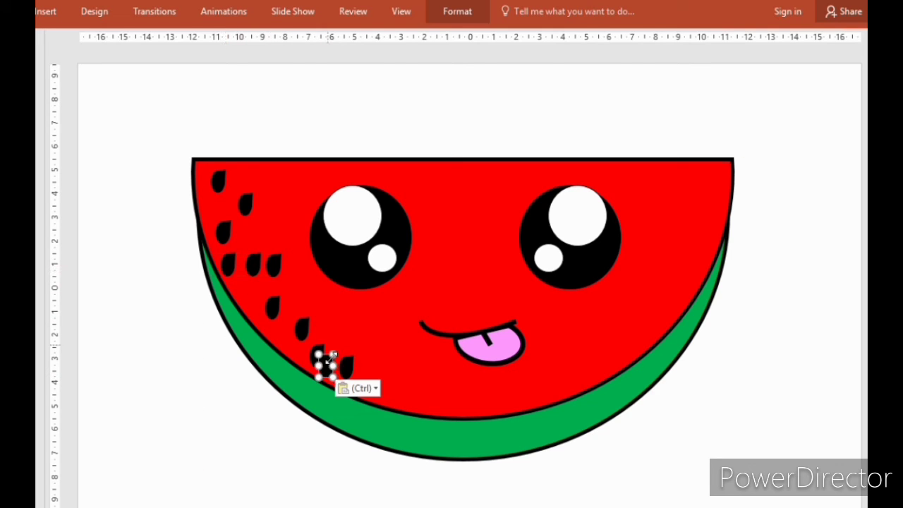
drag(344, 366, 337, 329)
drag(326, 365, 304, 292)
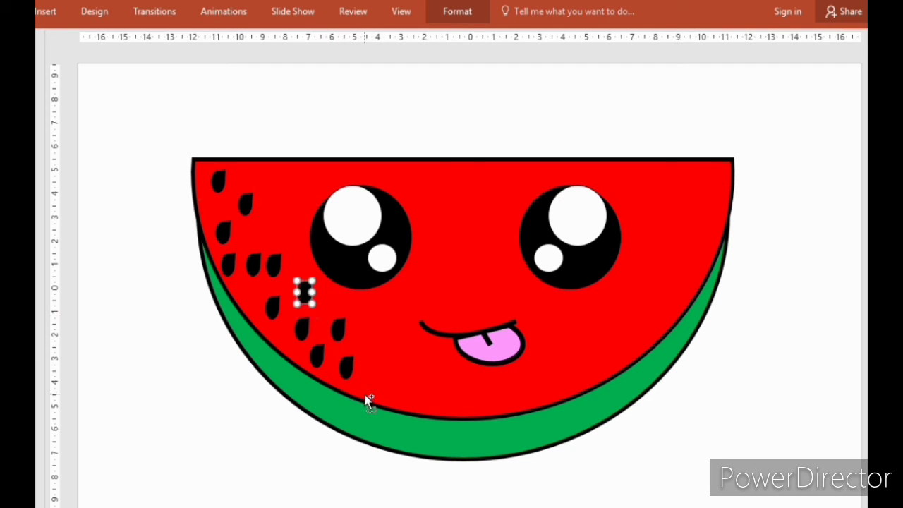
Place five seed copies in a row along the bottom of the flesh, below the mouth and tongue
key(ctrl+v)
drag(330, 374, 387, 397)
key(ctrl+v)
drag(326, 366, 404, 388)
key(ctrl+v)
drag(335, 377, 449, 405)
key(ctrl+v)
drag(335, 381, 477, 405)
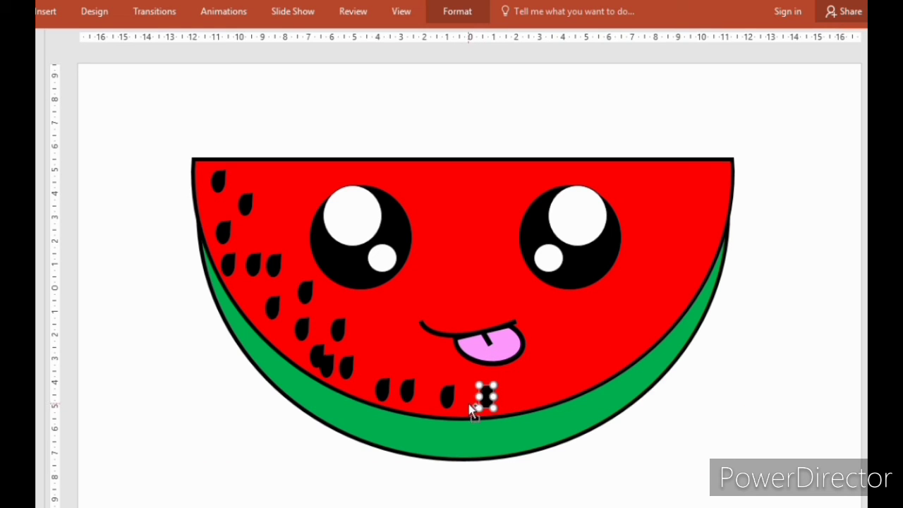
key(ctrl+v)
drag(337, 381, 529, 394)
Add another seed copy to the right of the tongue, turn its tip towards the upper left and enlarge it
key(ctrl+v)
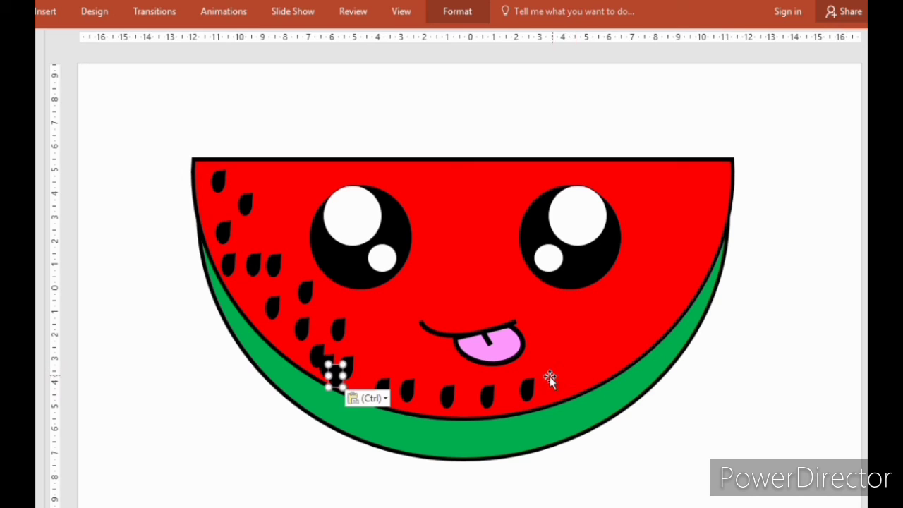
key(ctrl)
click(336, 376)
drag(337, 379, 541, 333)
drag(555, 303, 508, 346)
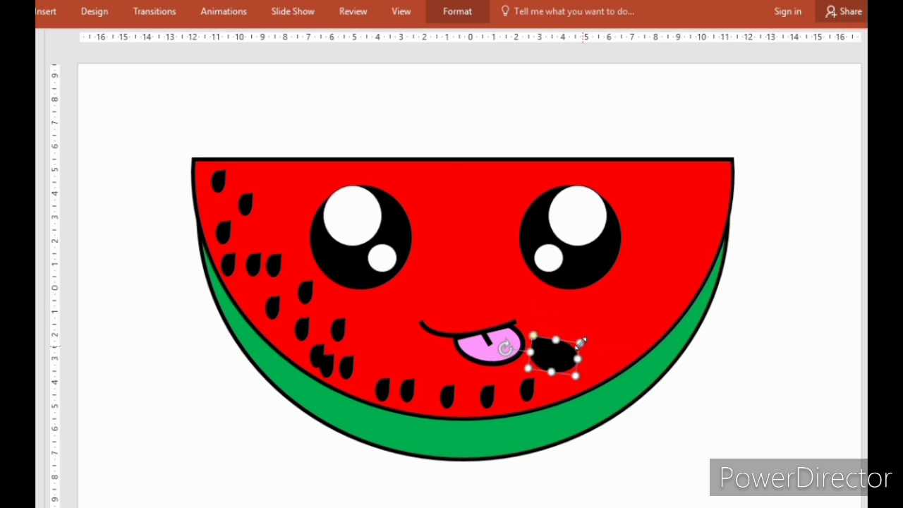
drag(581, 344, 498, 387)
Rotate and resize the two upright seeds below the tongue so they tilt in different directions
click(528, 390)
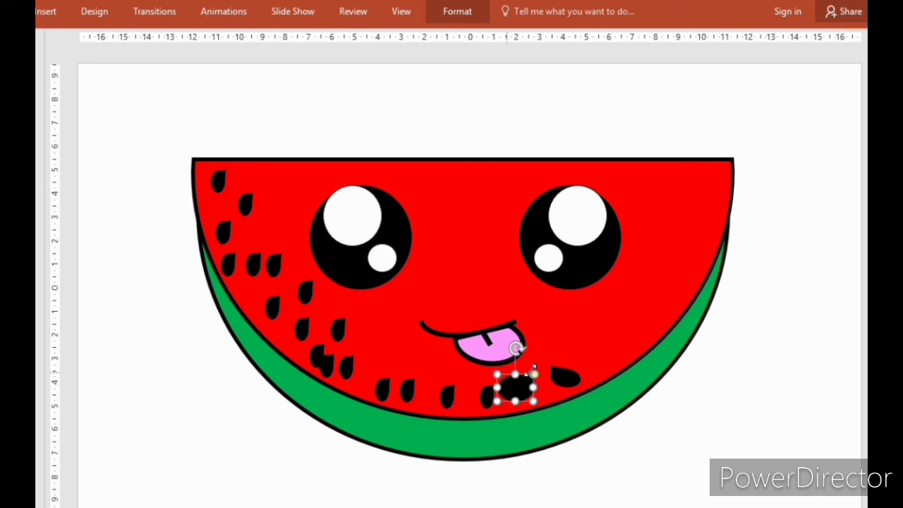
drag(515, 350, 478, 377)
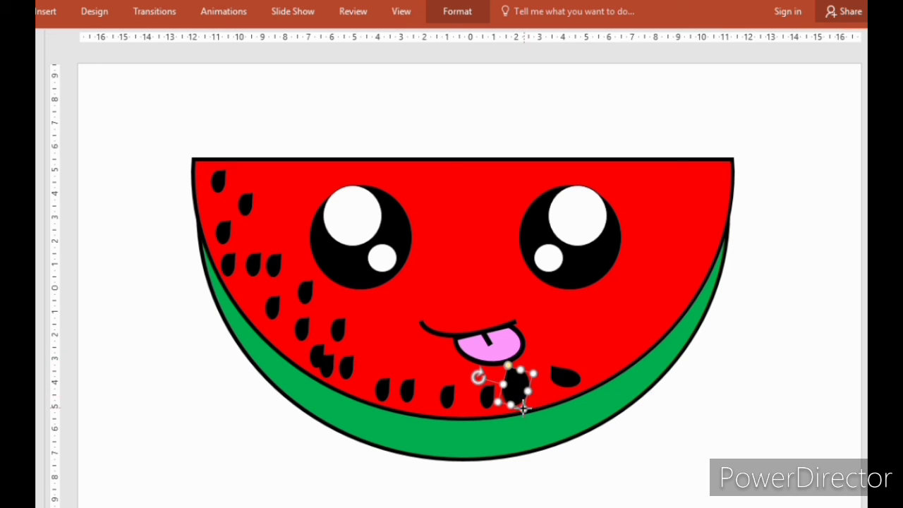
drag(523, 408, 484, 402)
click(487, 397)
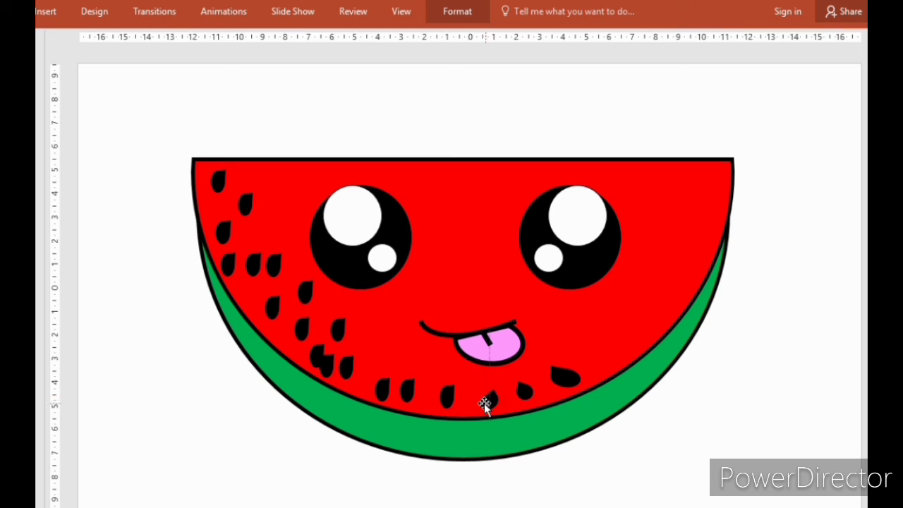
Rearrange the seeds in the lower-left part of the flesh so they are spread more evenly towards the mouth
drag(382, 396, 432, 379)
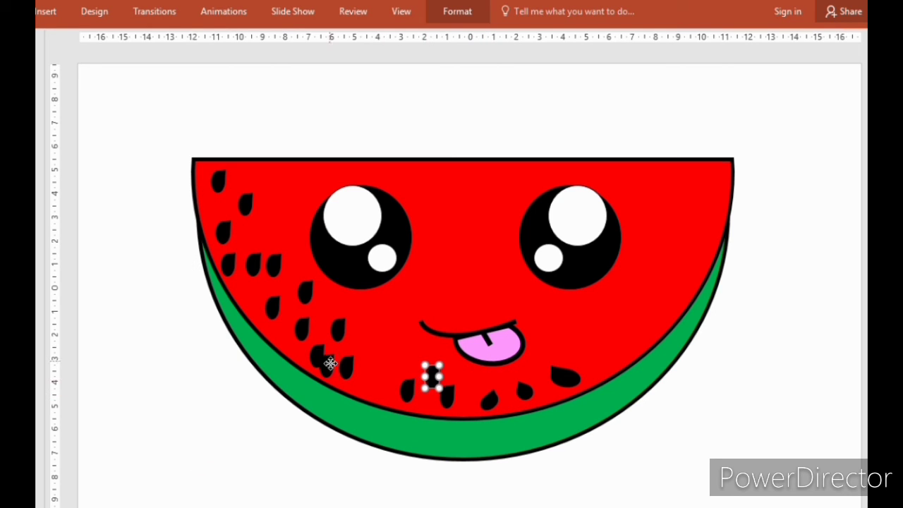
click(377, 378)
drag(339, 327, 369, 351)
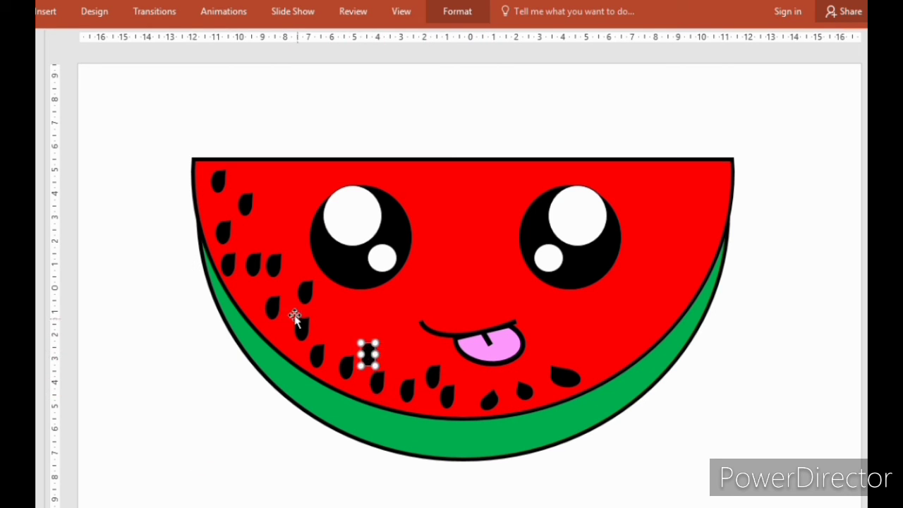
drag(272, 306, 275, 317)
Move a seed from the left side to the lower-right flesh, adjust its tilt and size, and add another beside it
drag(274, 276, 542, 309)
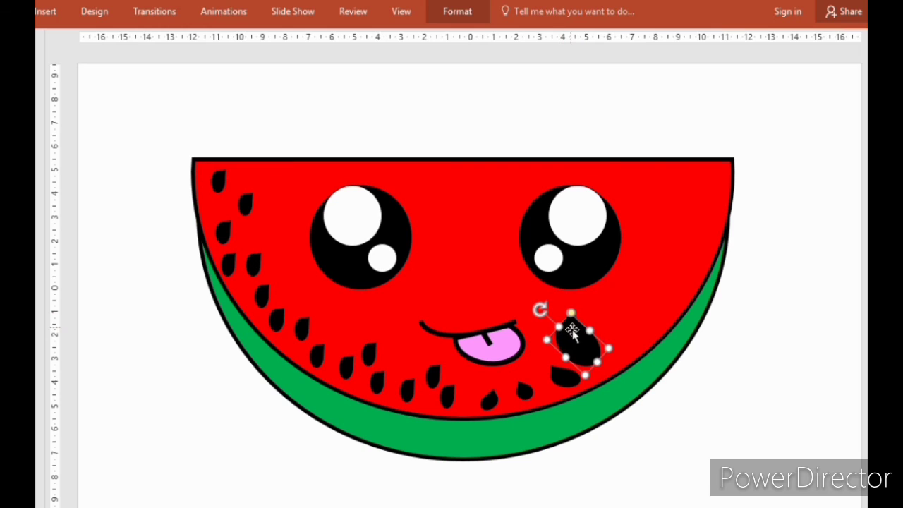
mouse_move(605, 347)
mouse_down()
mouse_move(569, 340)
mouse_move(617, 379)
mouse_move(605, 373)
mouse_move(615, 348)
mouse_move(626, 351)
mouse_move(619, 345)
mouse_up()
key(ctrl+v)
Shrink the oversized sideways seed at the lower right of the tongue to match the other seeds
click(571, 377)
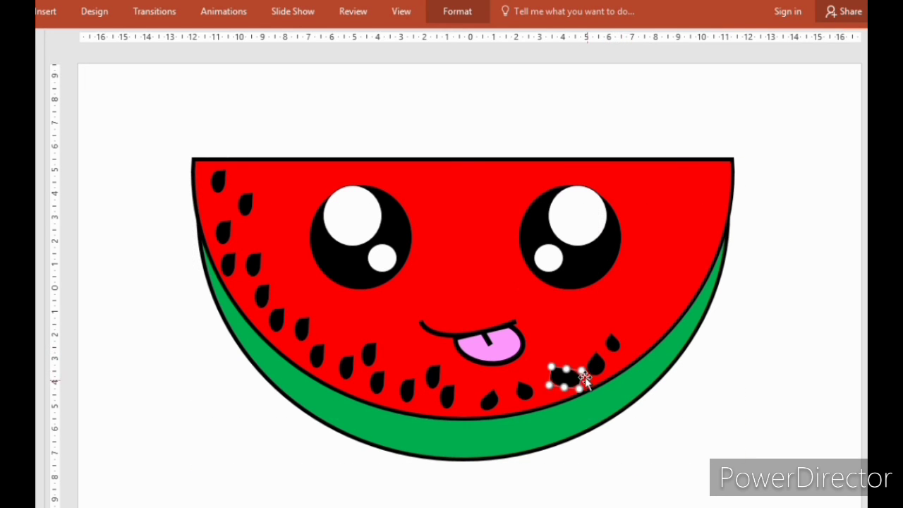
drag(570, 377, 569, 374)
click(624, 439)
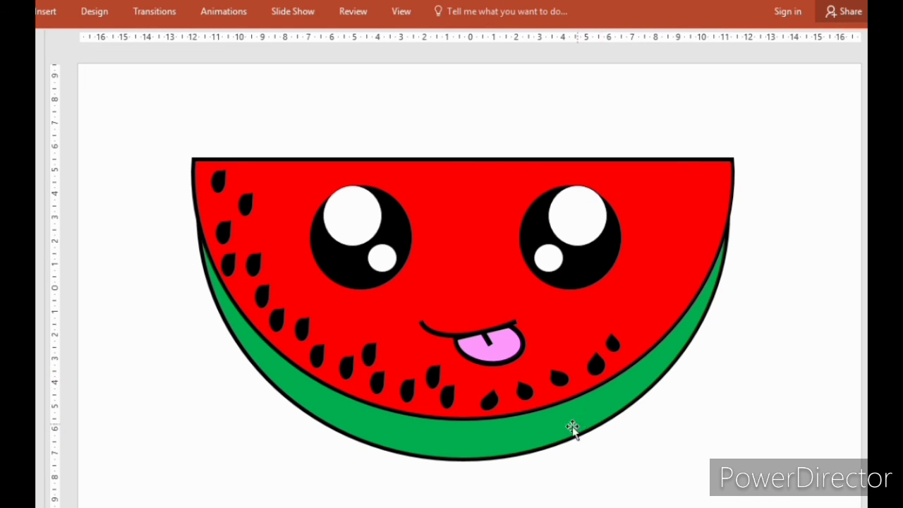
Copy the small sideways seed and place three copies upward along the flesh's lower-right edge
click(563, 379)
key(ctrl+c)
key(ctrl+v)
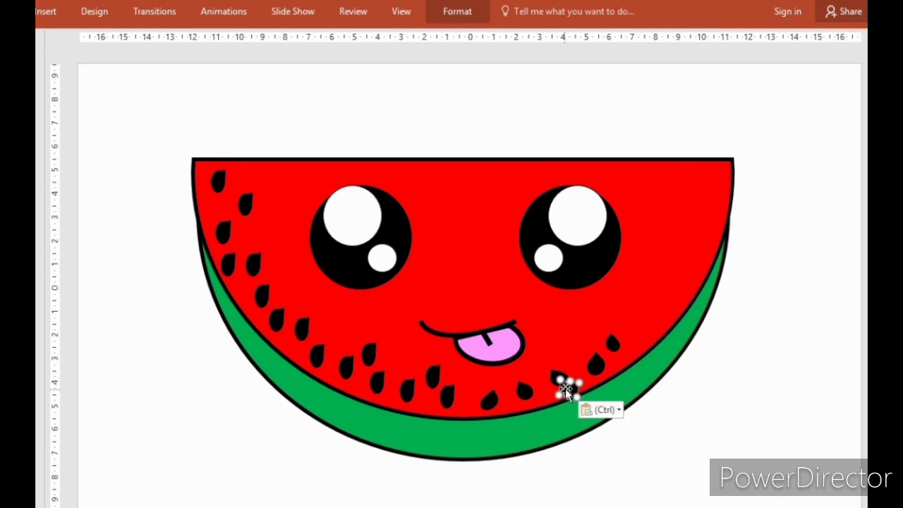
drag(565, 386, 633, 334)
key(ctrl+z)
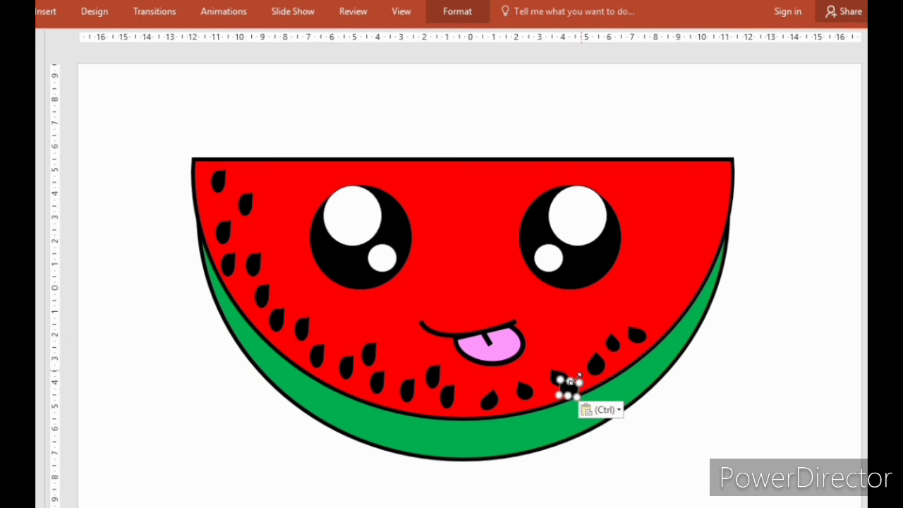
drag(571, 379, 651, 314)
key(ctrl+v)
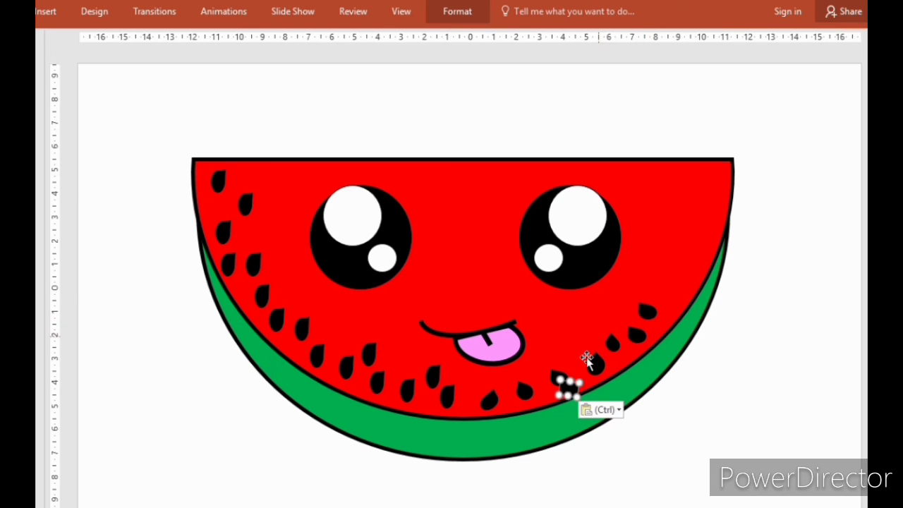
drag(573, 390, 676, 298)
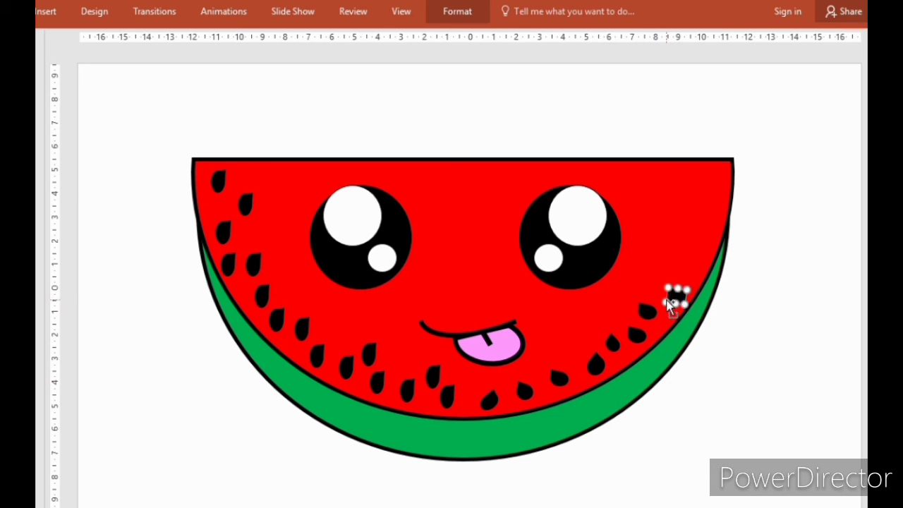
Add four more sideways seed copies up the right side of the flesh to its upper-right corner
key(ctrl+v)
drag(569, 390, 675, 266)
key(ctrl+v)
drag(570, 389, 701, 246)
key(ctrl+v)
drag(573, 387, 701, 211)
key(ctrl+v)
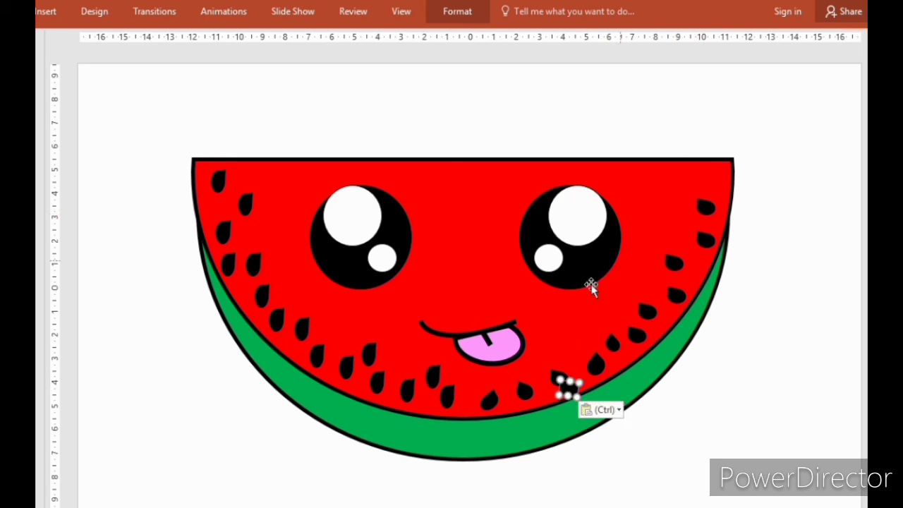
drag(570, 389, 719, 178)
click(770, 364)
Reposition the seeds on the right side of the flesh into a looser, staggered pattern
click(602, 364)
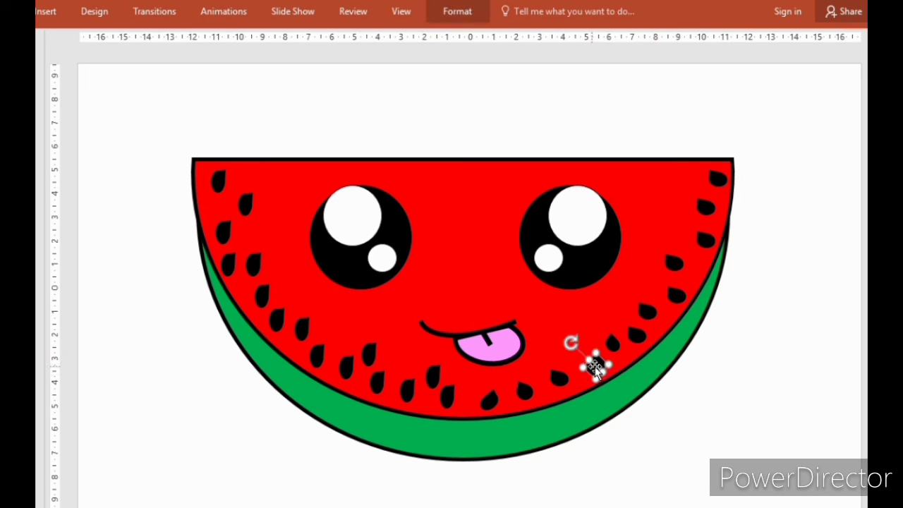
drag(596, 368, 576, 346)
drag(559, 379, 569, 386)
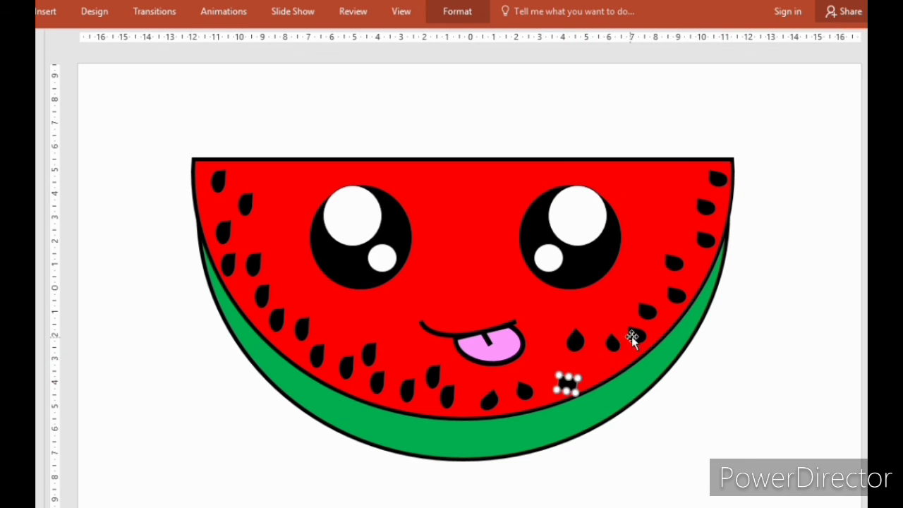
drag(632, 336, 647, 325)
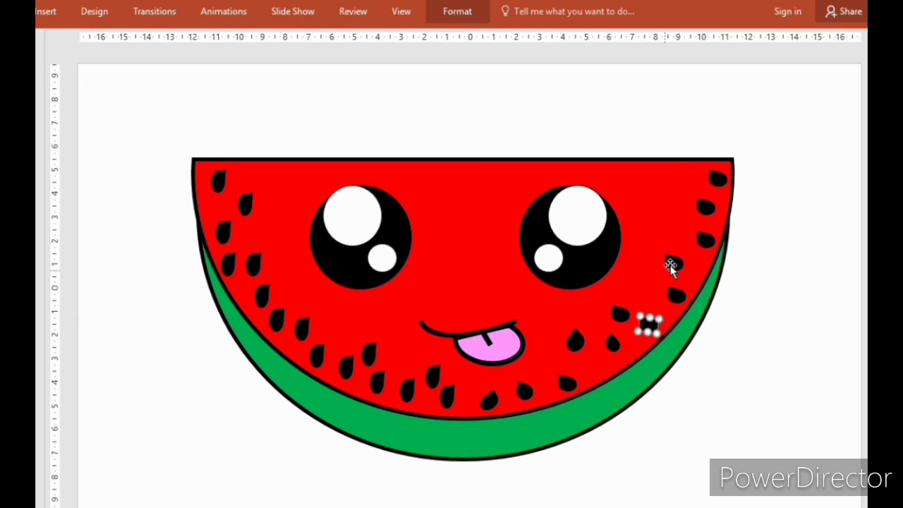
drag(671, 266, 657, 266)
drag(677, 296, 683, 285)
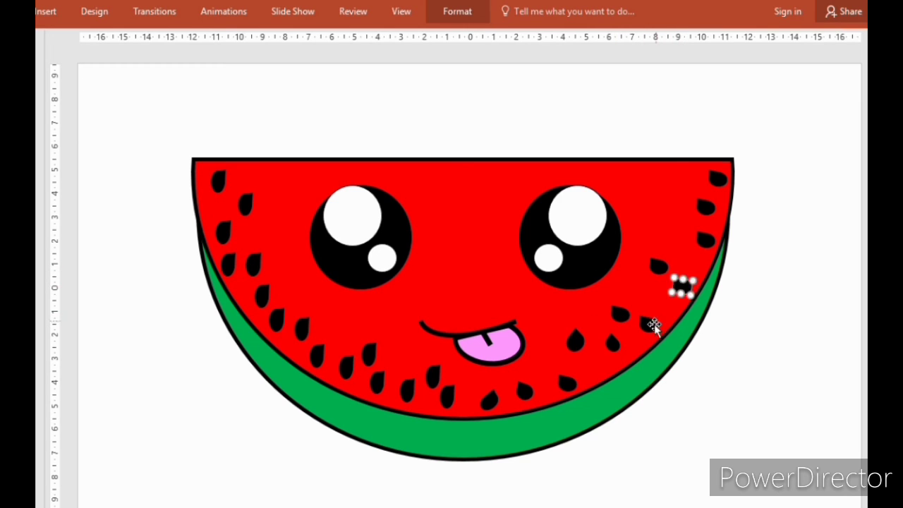
drag(654, 324, 665, 308)
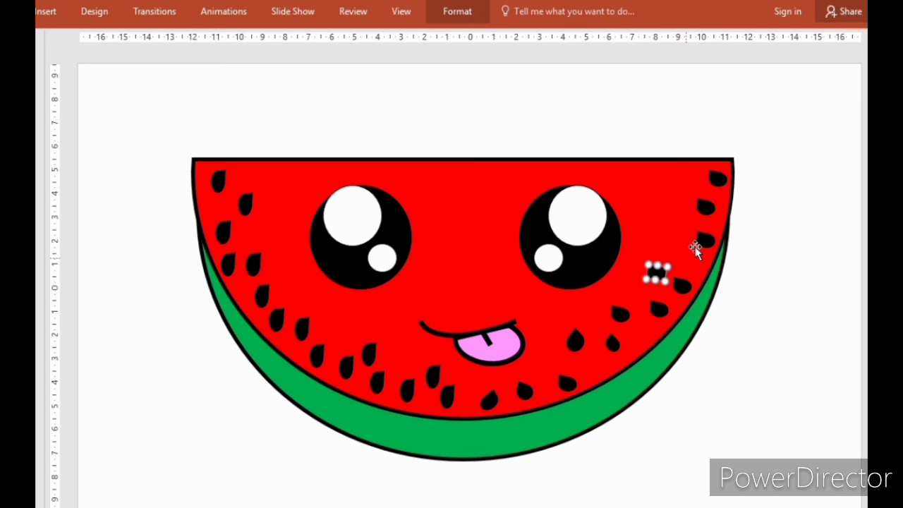
drag(695, 249, 682, 259)
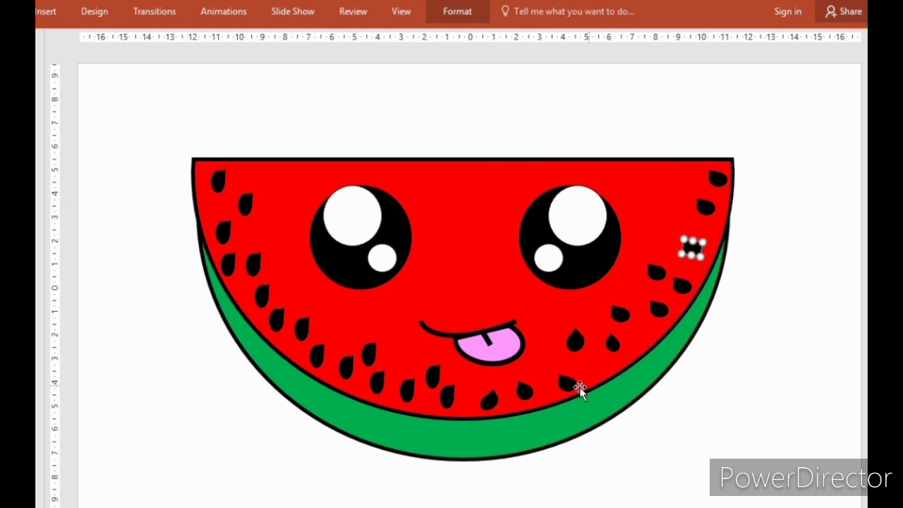
Reposition the seeds below the mouth and on the left side so they are staggered and evenly spaced
drag(498, 402, 494, 389)
drag(433, 379, 434, 367)
drag(381, 379, 392, 365)
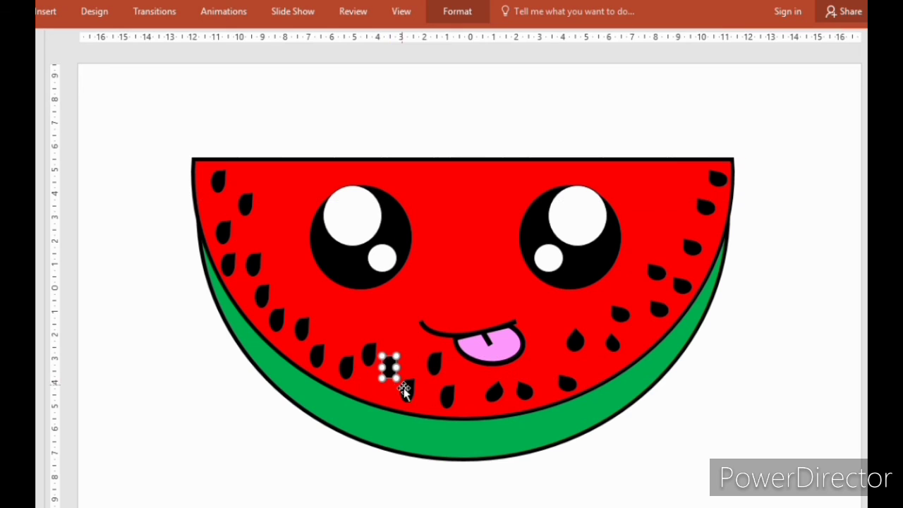
drag(318, 359, 258, 250)
click(741, 443)
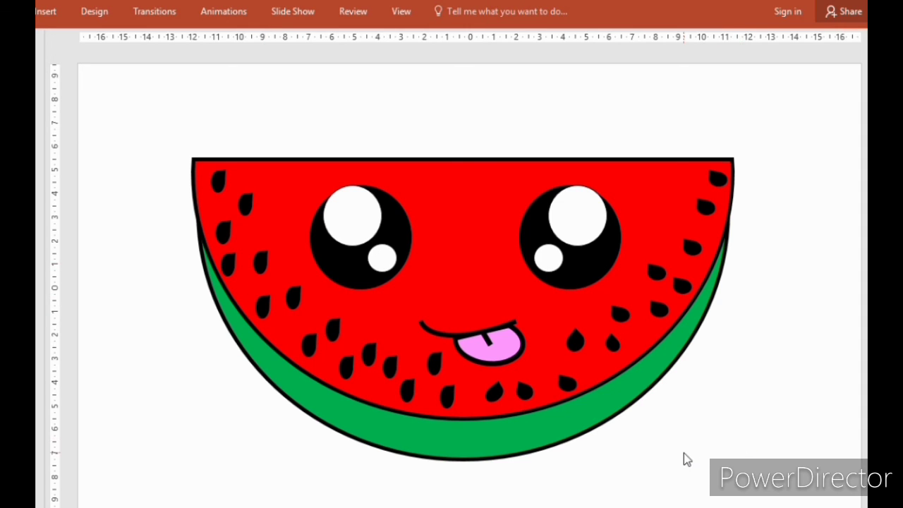